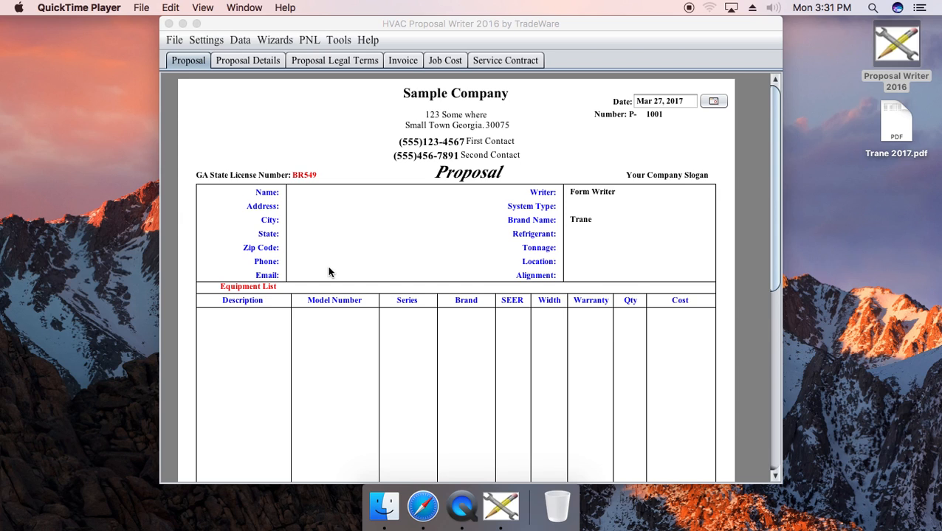
# Step: In Safari, open the Vendor Data Downloads page of the HVAC Proposal Writer site and download the Trane Equipment Zip File
pyautogui.click(425, 509)
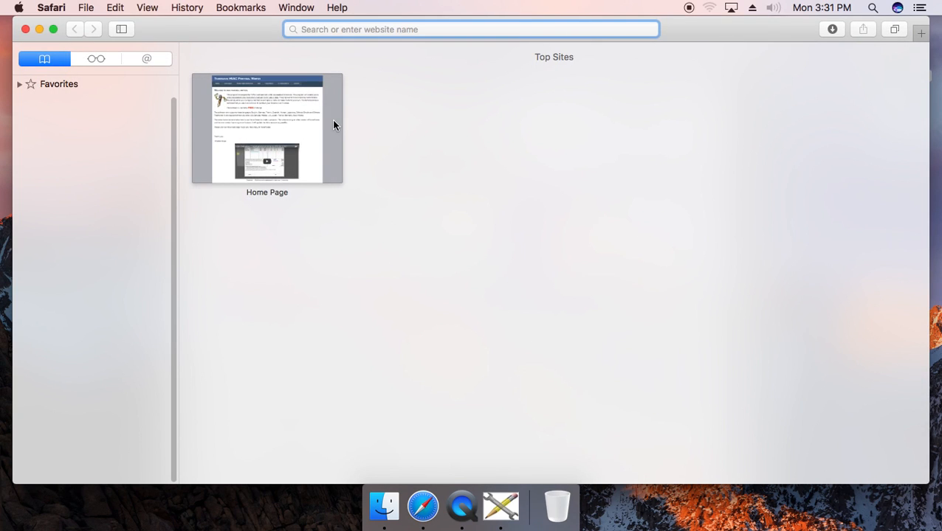
pyautogui.click(333, 123)
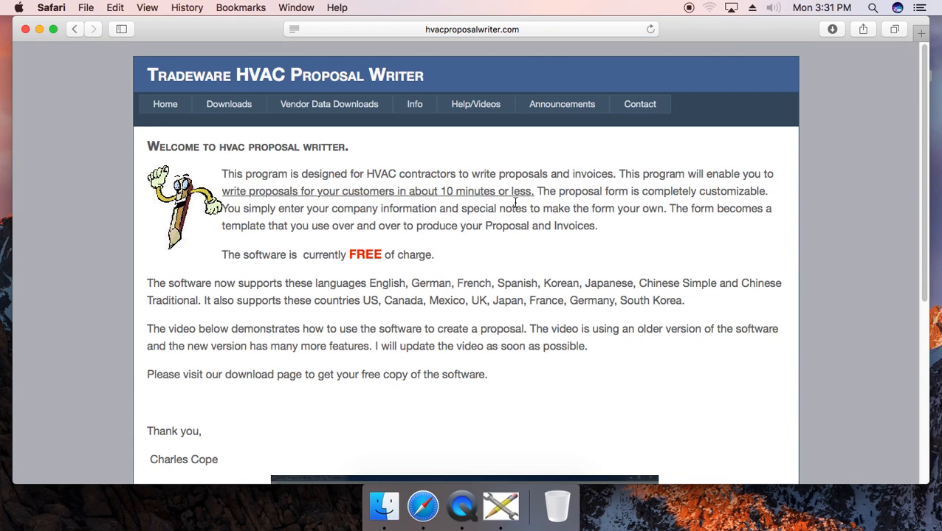
pyautogui.click(315, 102)
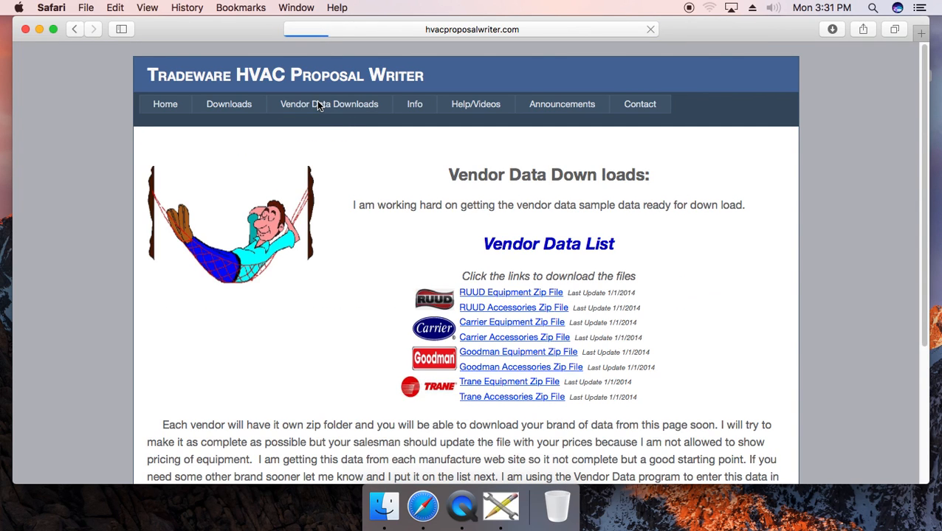
pyautogui.click(503, 385)
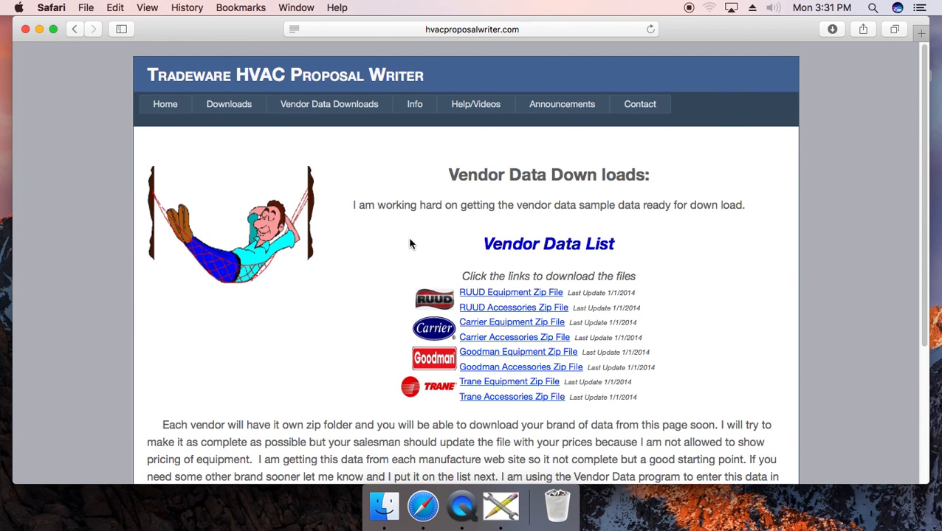
# Step: In Finder, move the unzipped TraneVendorEquipment folder from Downloads to the Trash and close the file window
pyautogui.click(384, 517)
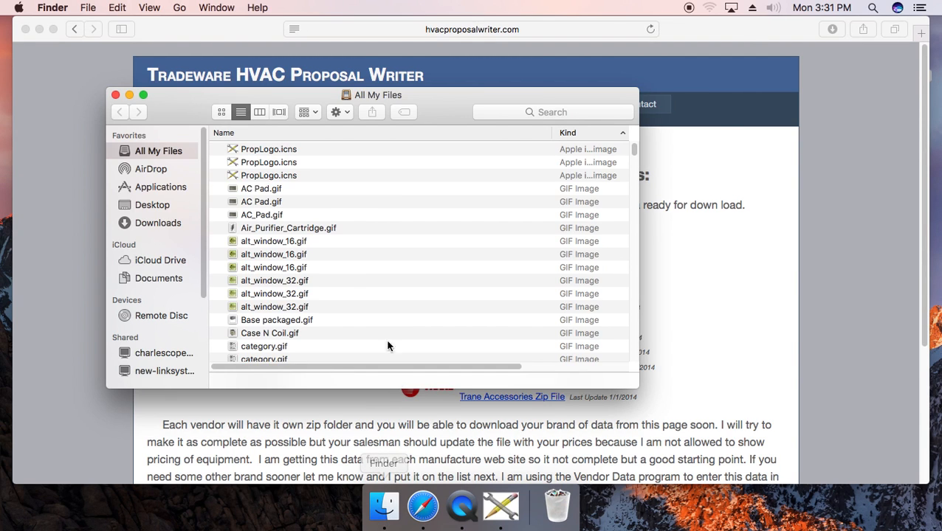
pyautogui.click(157, 223)
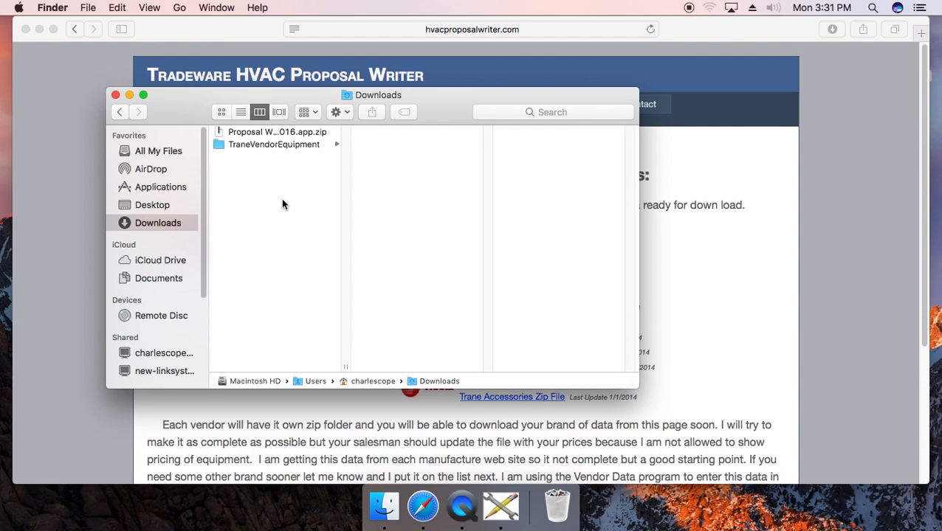
pyautogui.click(276, 145)
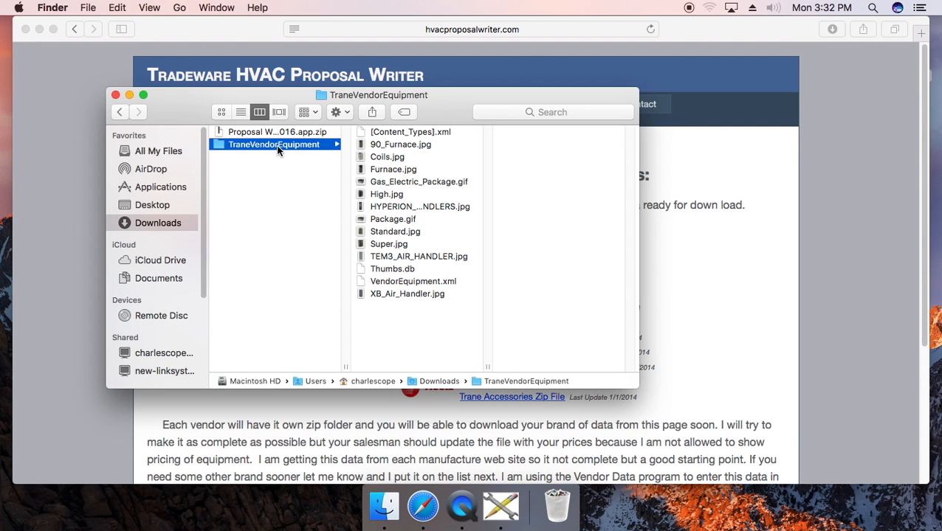
pyautogui.rightClick(276, 144)
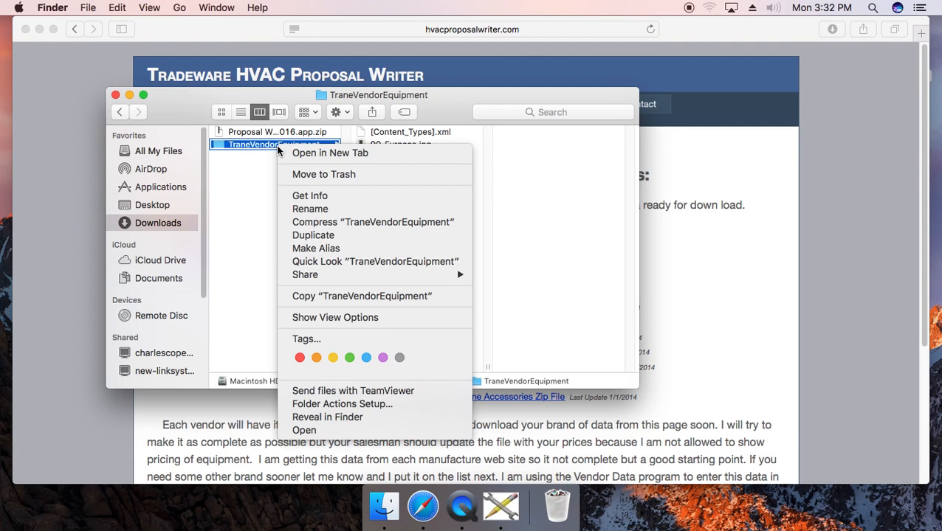
pyautogui.click(327, 175)
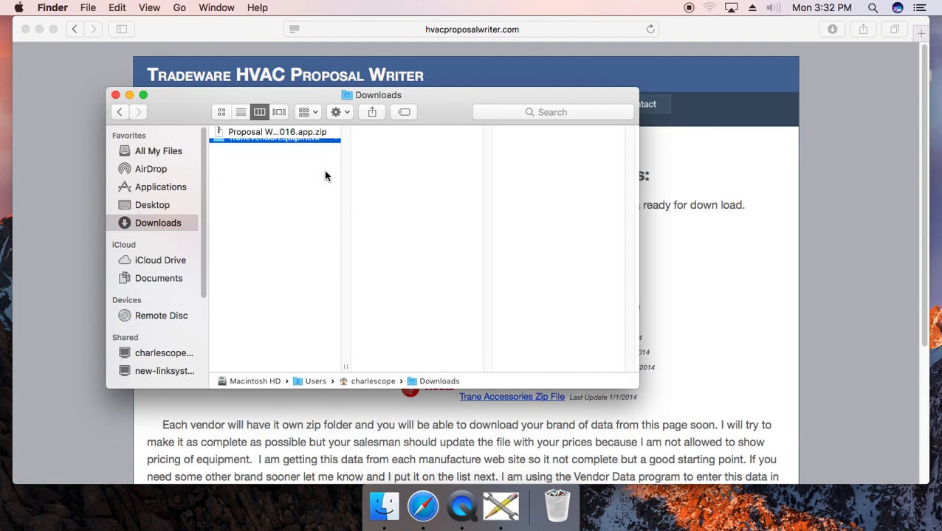
pyautogui.click(116, 94)
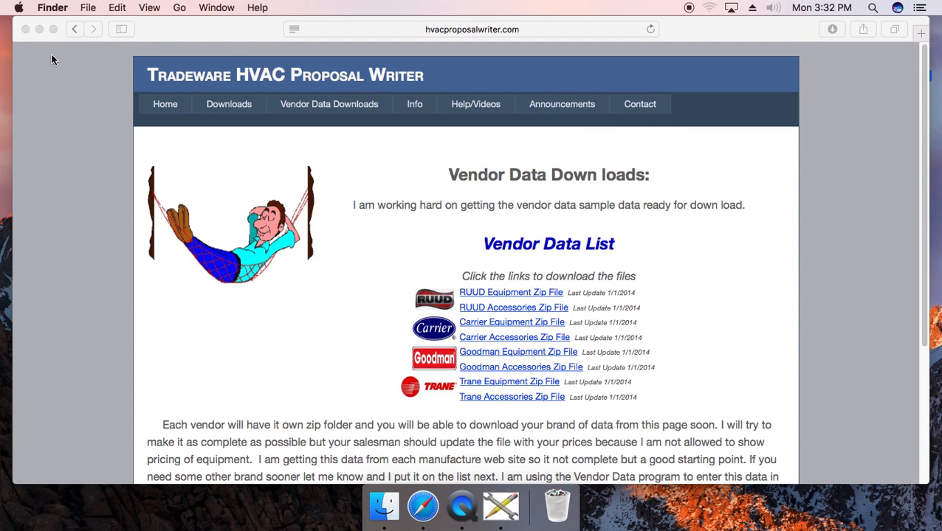
# Step: Turn off Safari's general preference for opening "safe" files after downloading
pyautogui.click(211, 29)
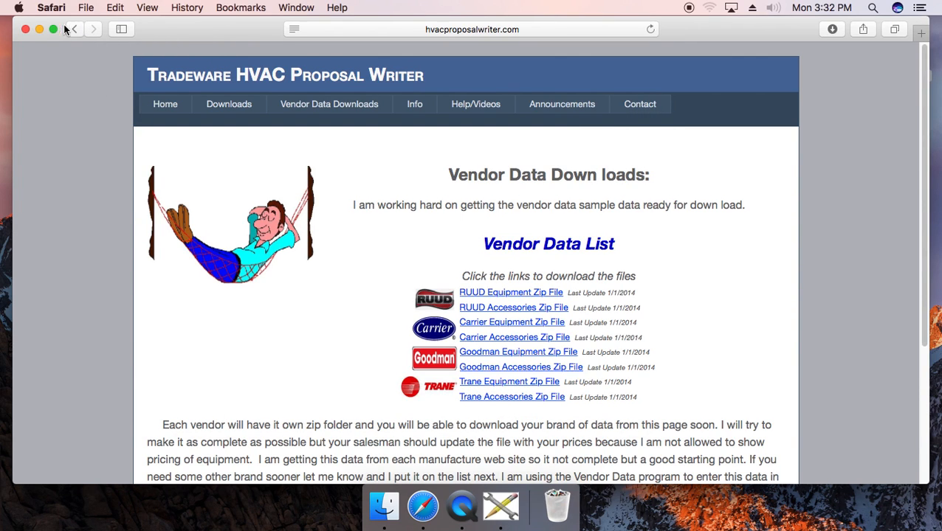
pyautogui.click(45, 9)
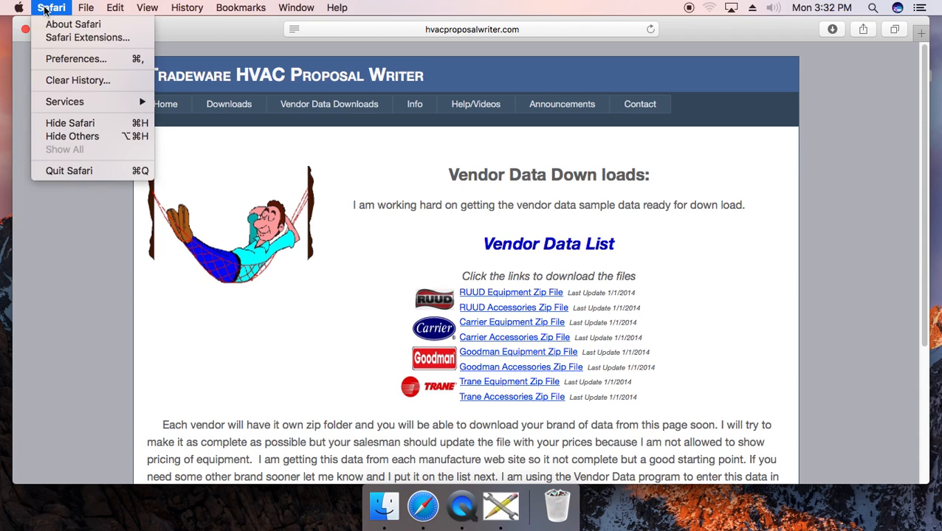
pyautogui.click(64, 64)
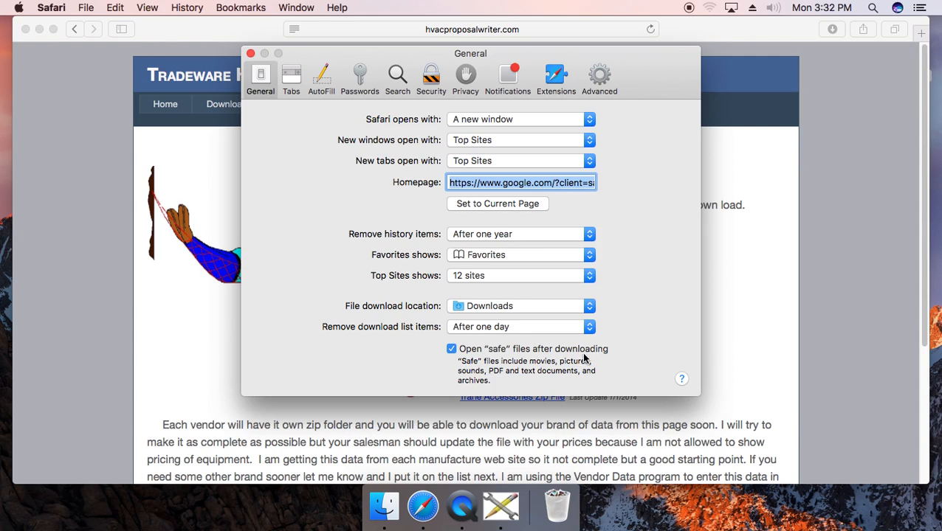
pyautogui.click(451, 349)
pyautogui.click(250, 53)
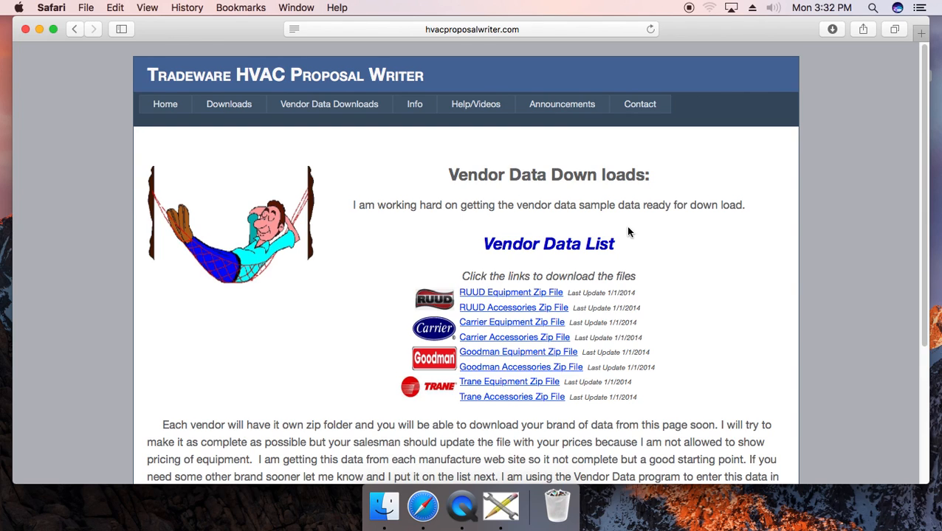
# Step: Download the Trane Equipment Zip File again and move TraneVendorEquipment.zip from Downloads to the desktop
pyautogui.click(528, 389)
pyautogui.click(25, 29)
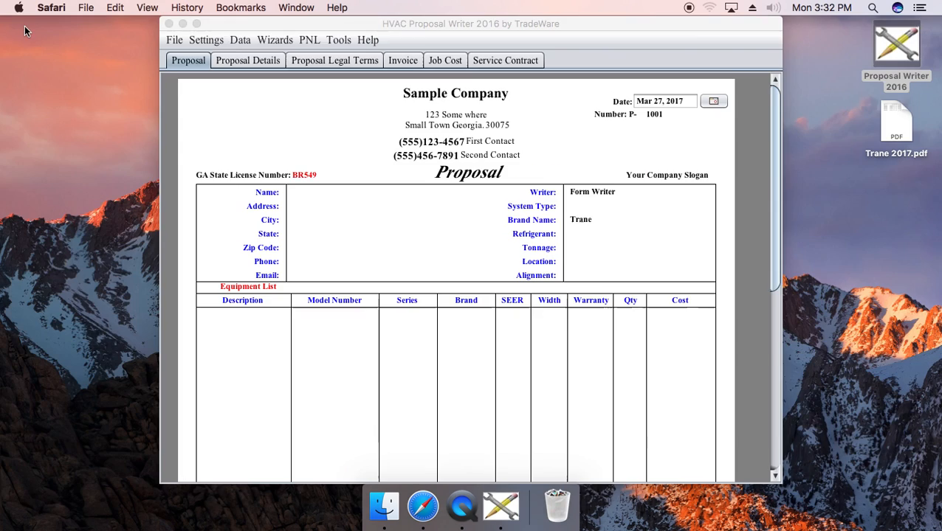
pyautogui.click(396, 509)
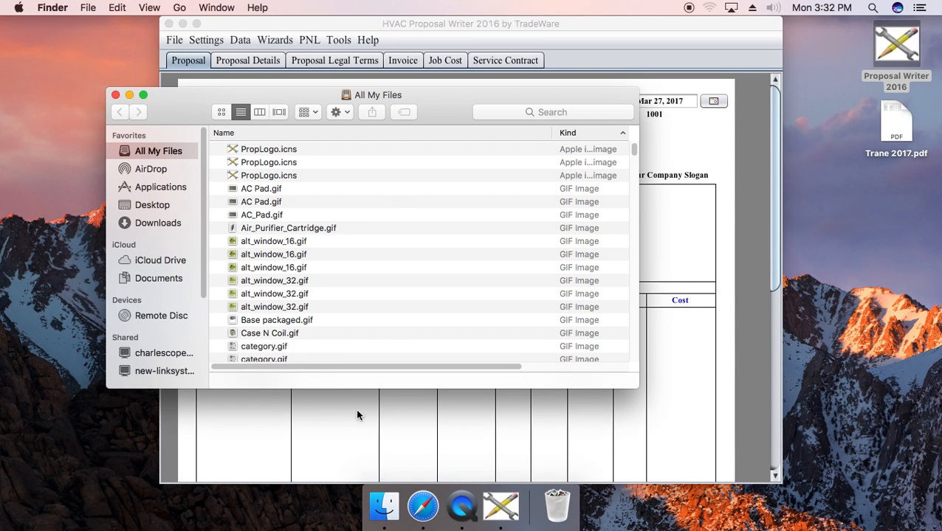
pyautogui.click(170, 225)
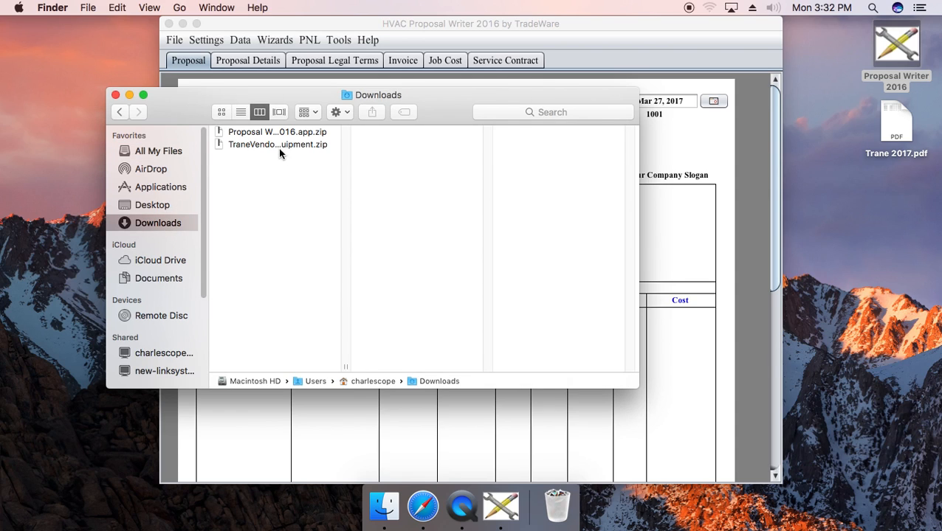
pyautogui.click(251, 146)
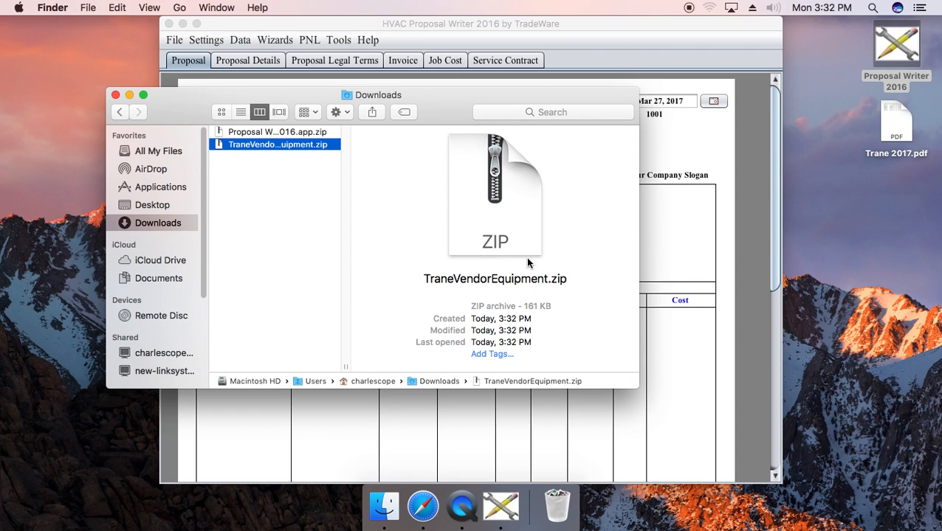
pyautogui.moveTo(277, 151); pyautogui.dragTo(866, 211)
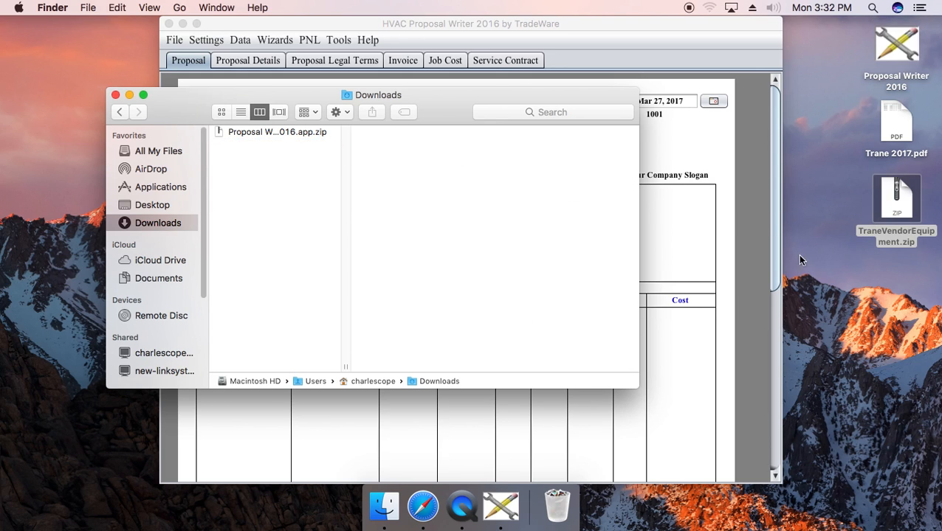
pyautogui.click(116, 95)
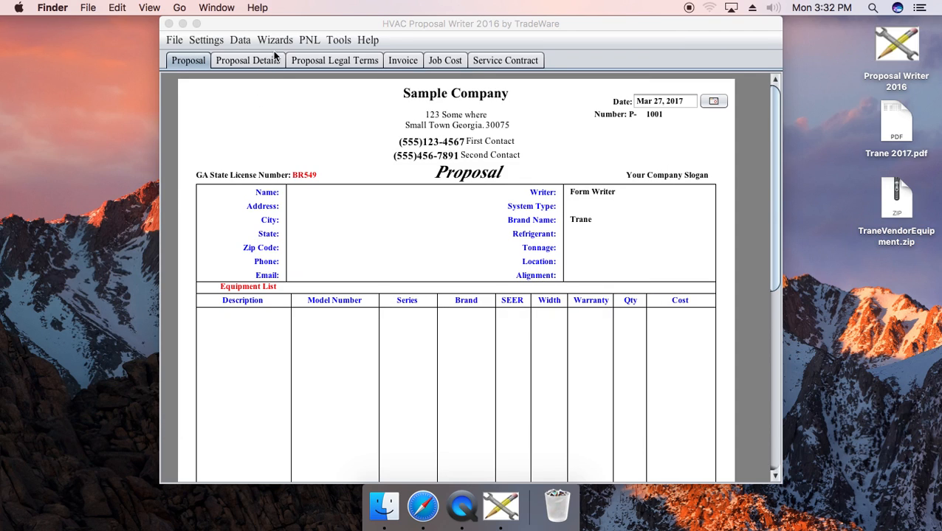
# Step: In HVAC Proposal Writer, import TraneVendorEquipment.zip from the Desktop folder as a vendor equipment data zip
pyautogui.click(238, 41)
pyautogui.moveTo(270, 205)
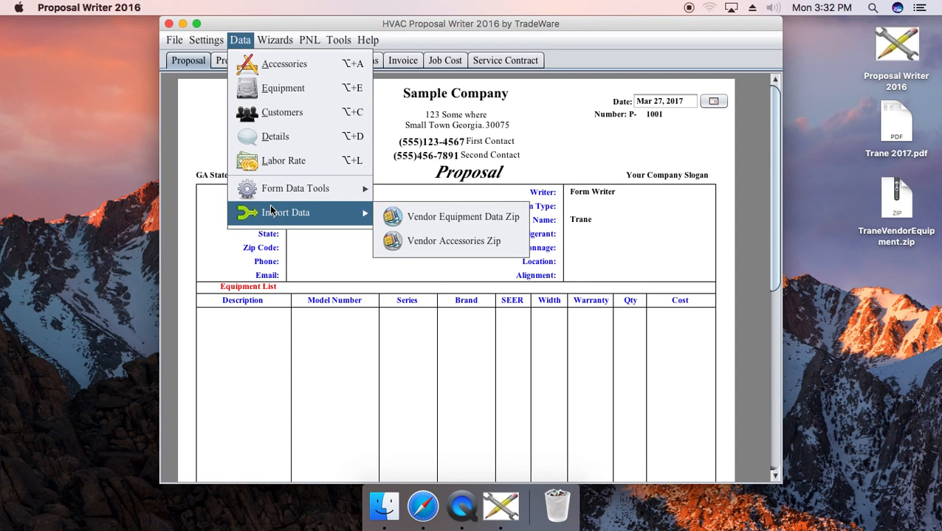
pyautogui.click(424, 224)
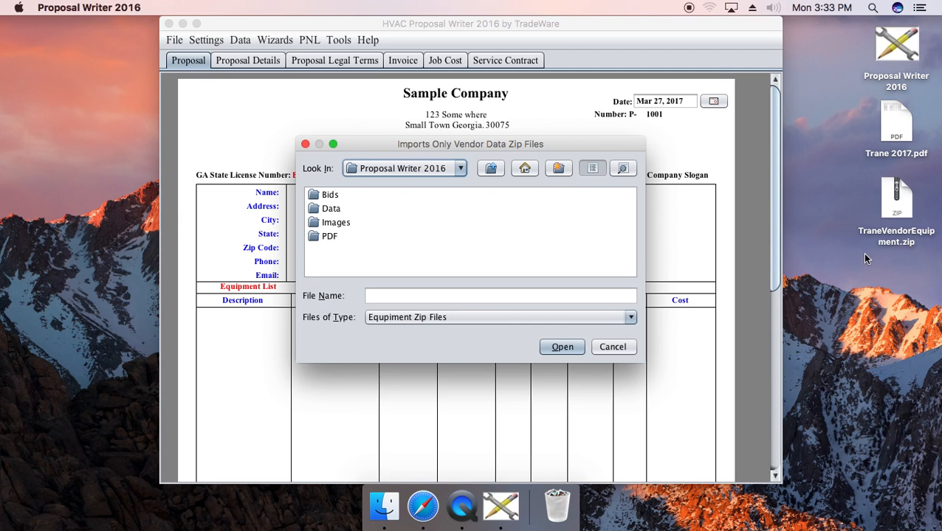
pyautogui.click(523, 170)
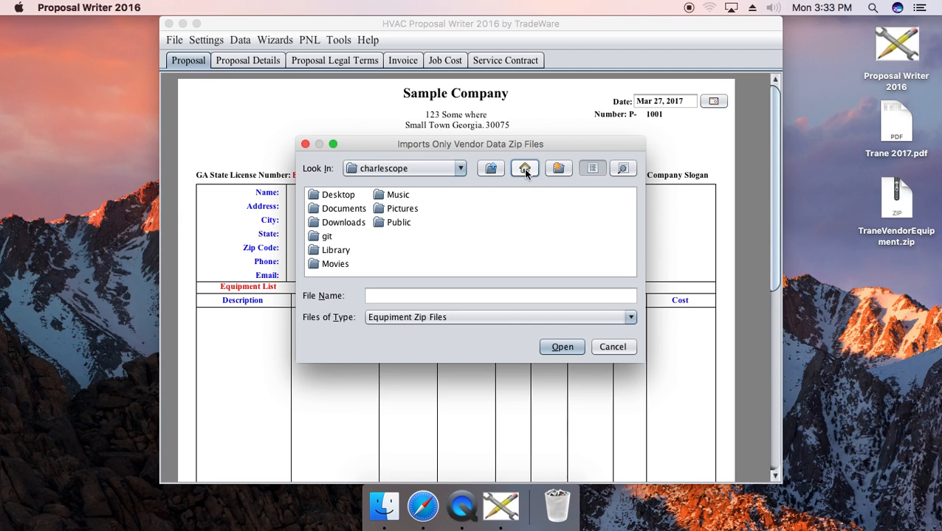
pyautogui.doubleClick(332, 196)
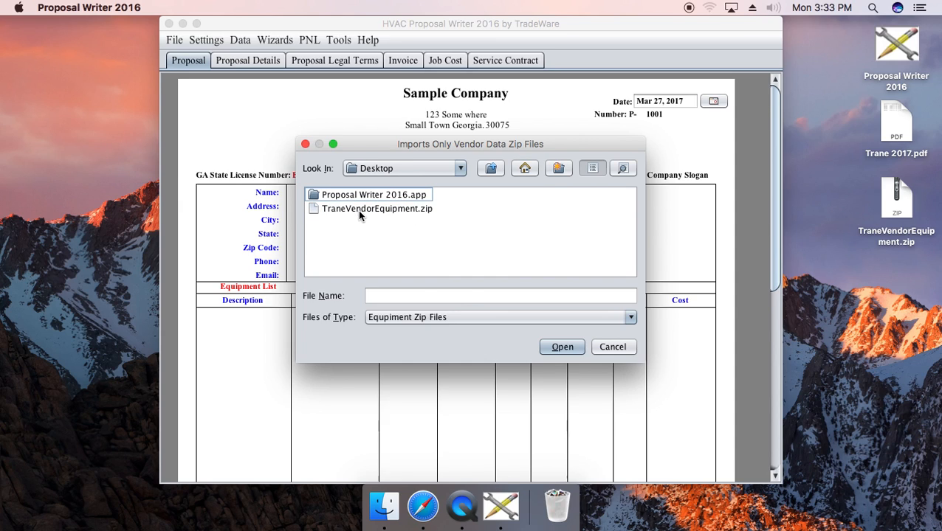
pyautogui.click(359, 212)
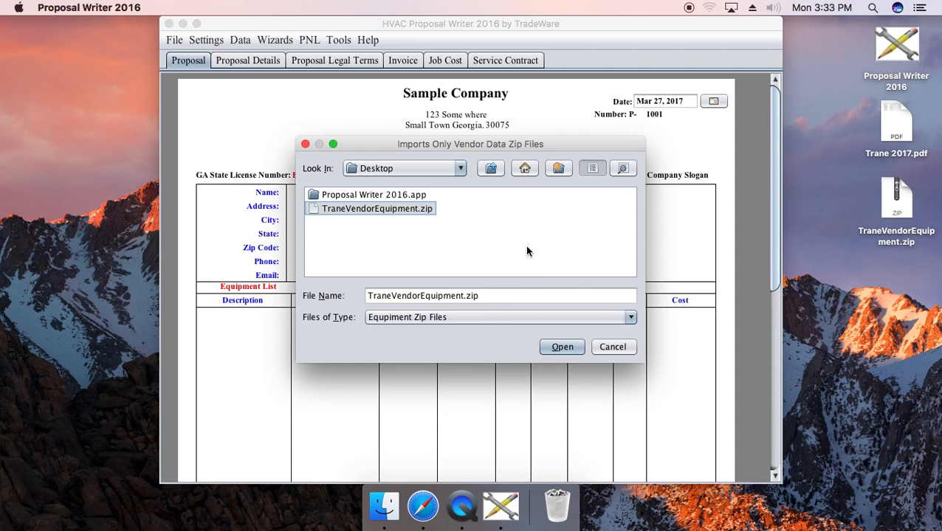
pyautogui.click(562, 346)
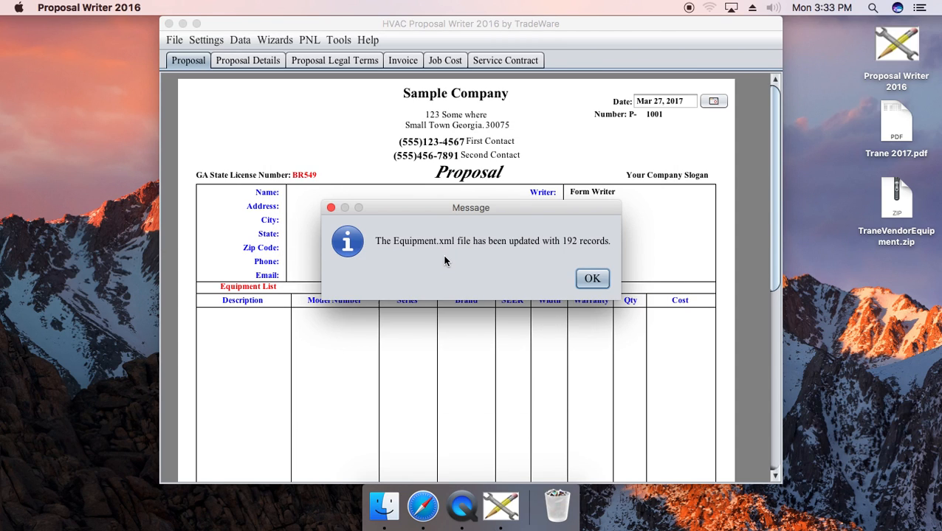
pyautogui.click(592, 279)
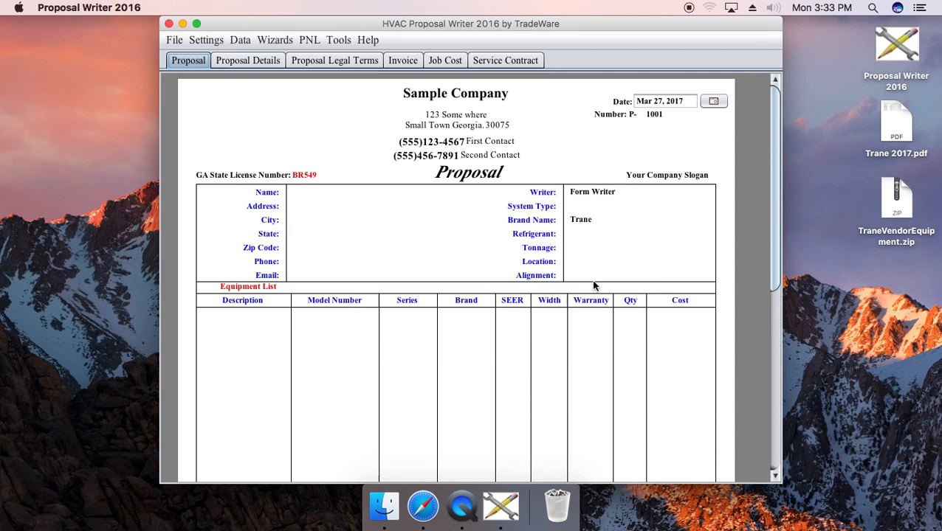
# Step: Open the equipment data table and examine the imported Trane records across all columns, including cost, image location and last update
pyautogui.click(239, 40)
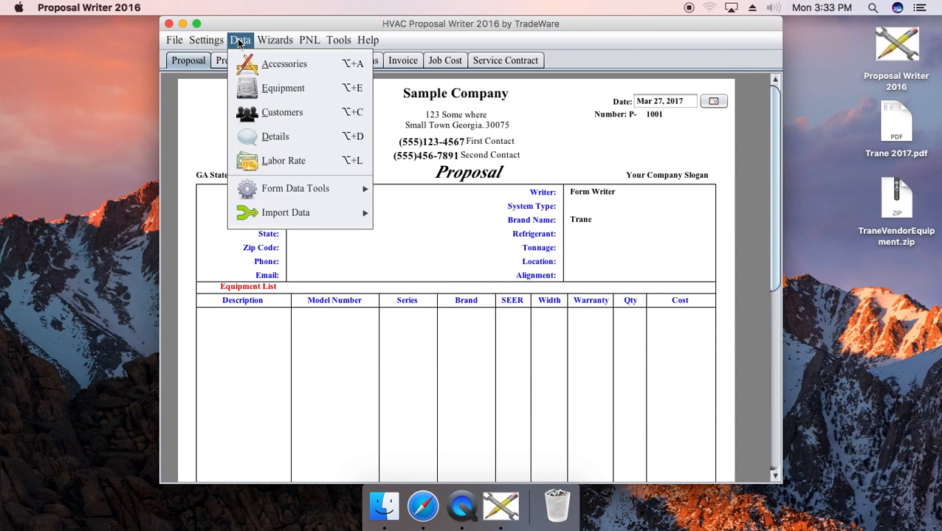
pyautogui.click(298, 92)
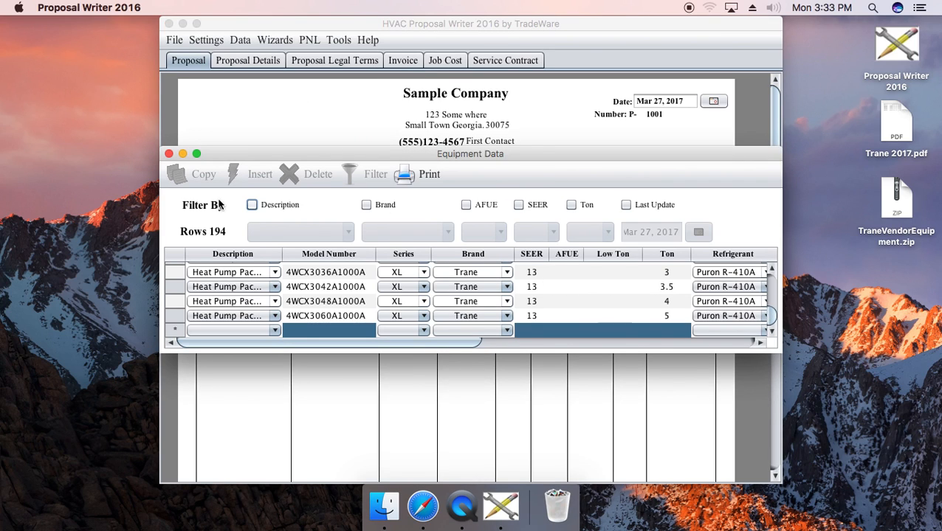
pyautogui.moveTo(768, 316); pyautogui.dragTo(770, 273)
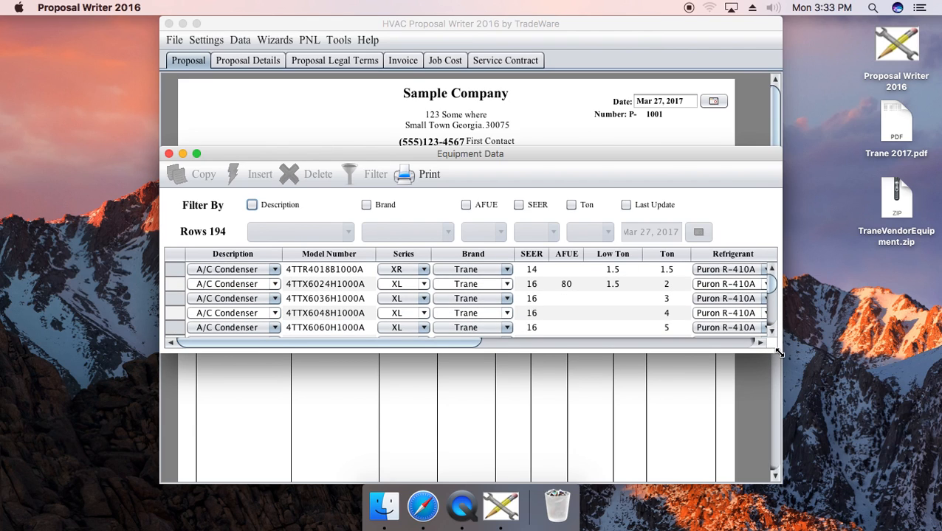
pyautogui.moveTo(779, 353); pyautogui.dragTo(788, 374)
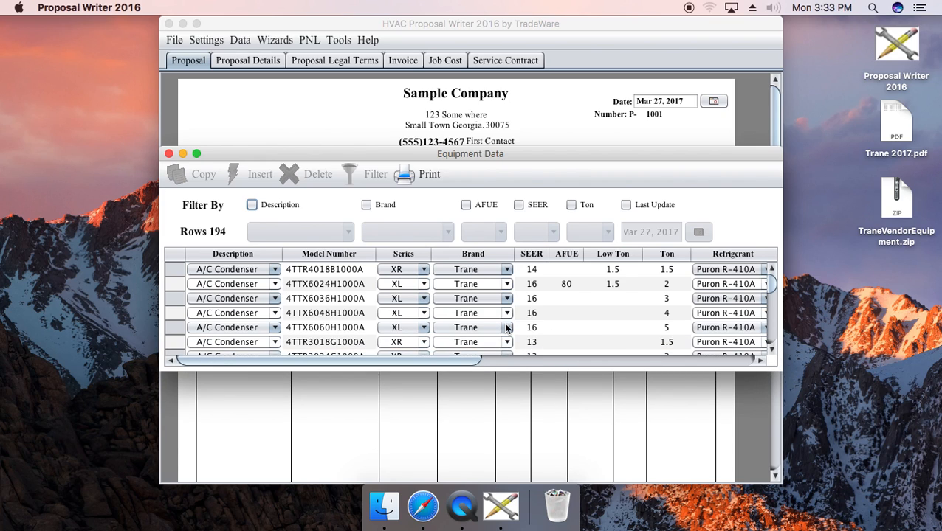
pyautogui.moveTo(385, 358); pyautogui.dragTo(667, 359)
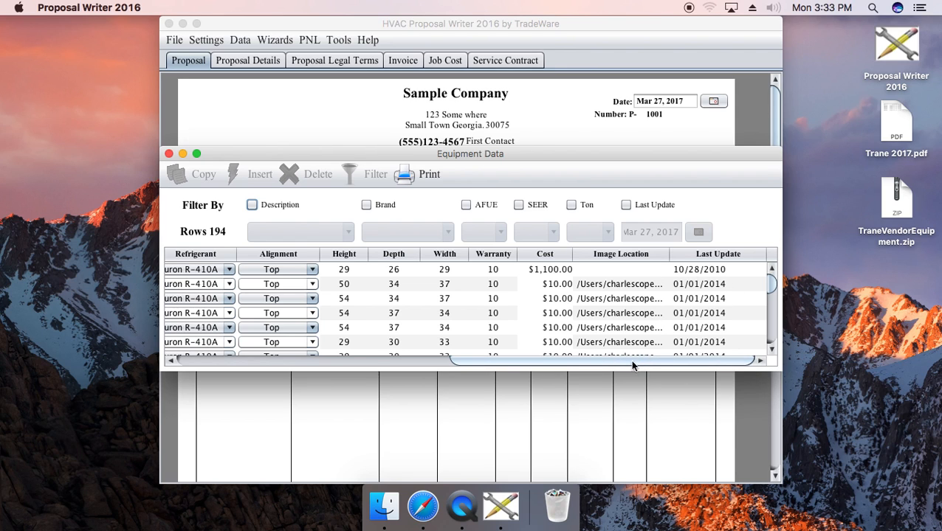
pyautogui.moveTo(629, 367)
pyautogui.mouseDown()
pyautogui.moveTo(354, 367)
pyautogui.moveTo(508, 378)
pyautogui.moveTo(643, 372)
pyautogui.mouseUp()
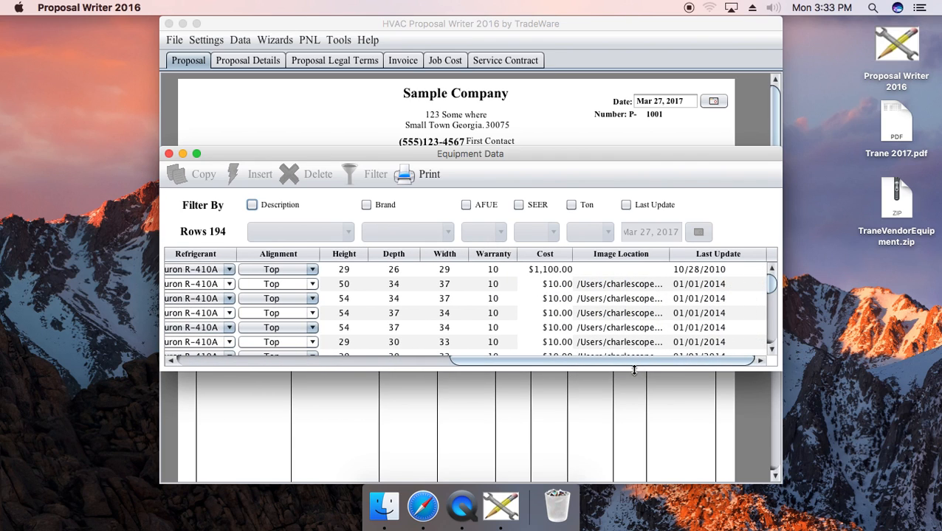
pyautogui.moveTo(627, 360); pyautogui.dragTo(383, 384)
pyautogui.hscroll(-3, 399, 321)
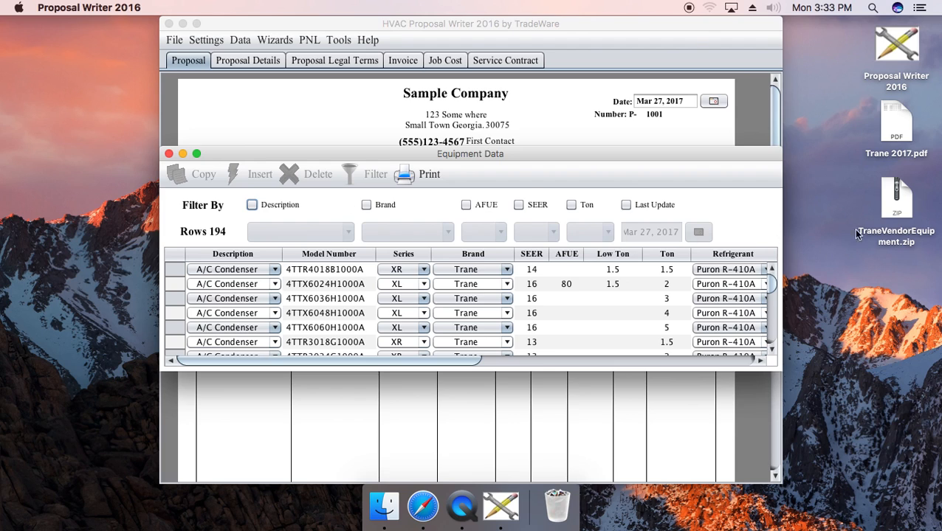
# Step: Open Trane 2017.pdf from the desktop, collapse its tools pane and lower the Equipment Data window so the list's header can be read
pyautogui.doubleClick(895, 122)
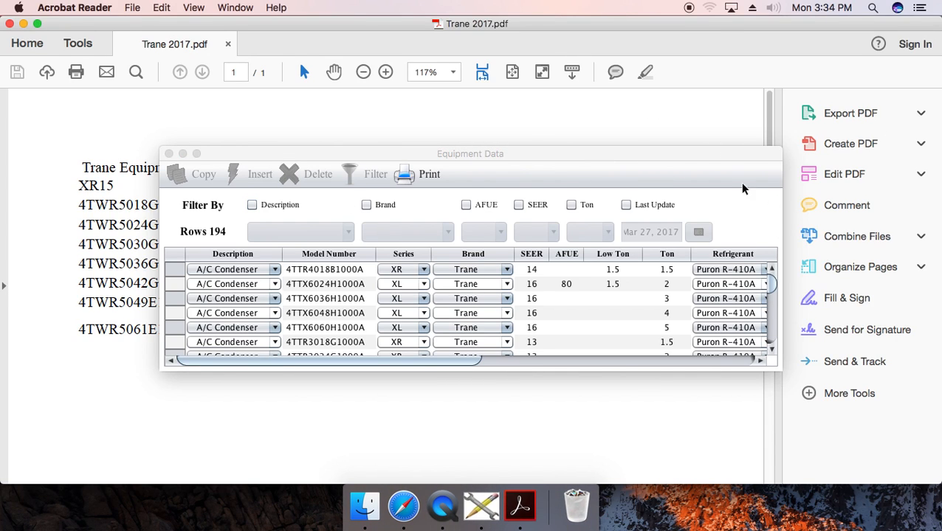
pyautogui.moveTo(677, 158); pyautogui.dragTo(629, 266)
pyautogui.click(781, 290)
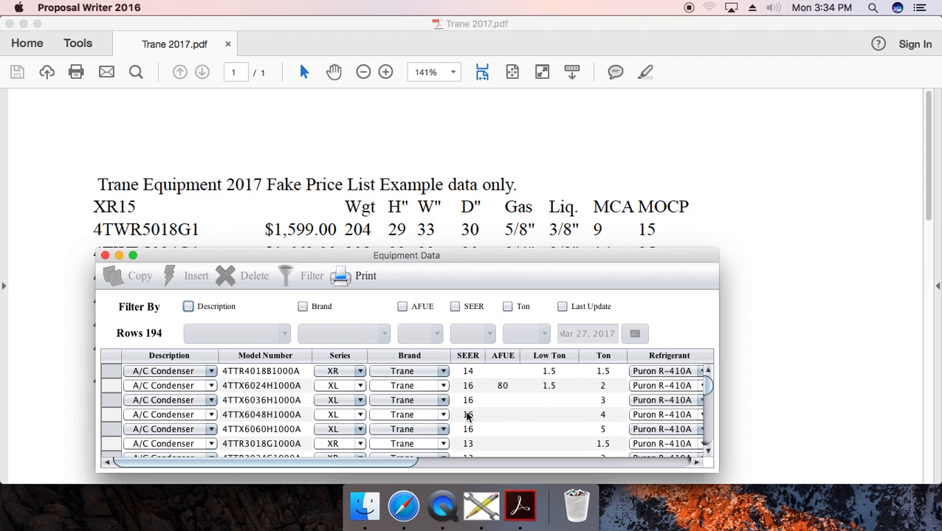
# Step: Filter the equipment data to A/C Condenser records of brand Trane with SEER 13
pyautogui.click(202, 310)
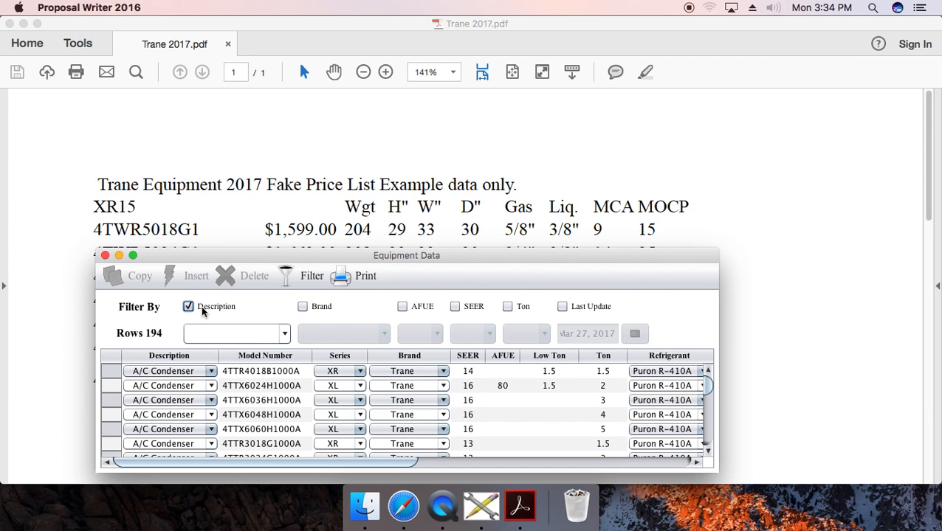
pyautogui.click(284, 335)
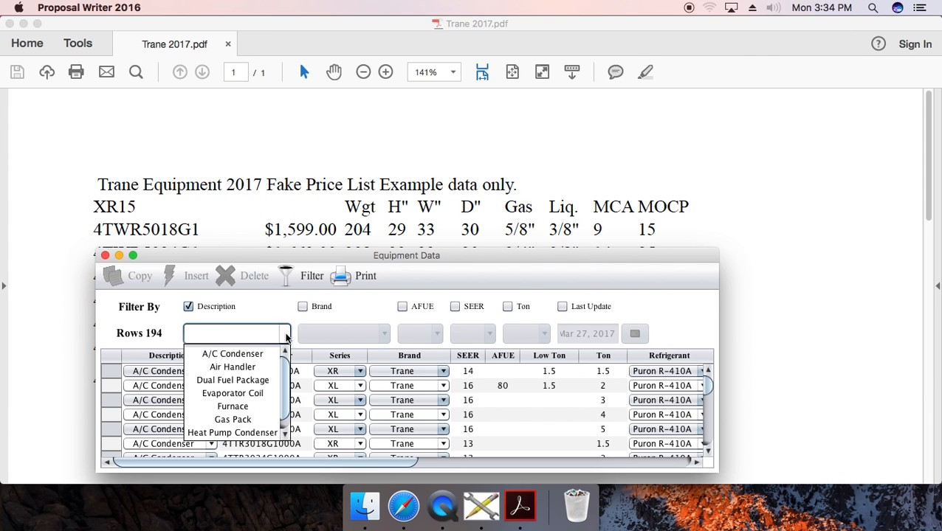
pyautogui.click(249, 354)
pyautogui.click(321, 310)
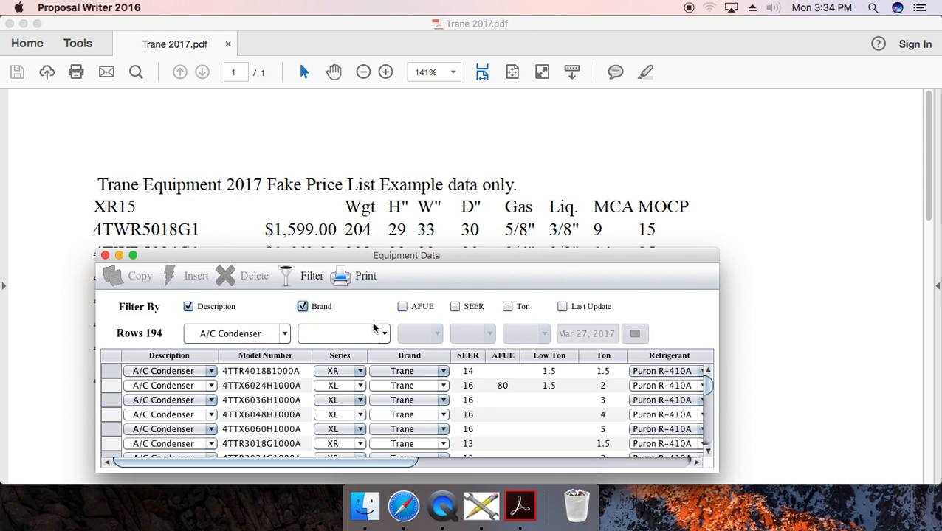
pyautogui.click(384, 334)
pyautogui.click(358, 357)
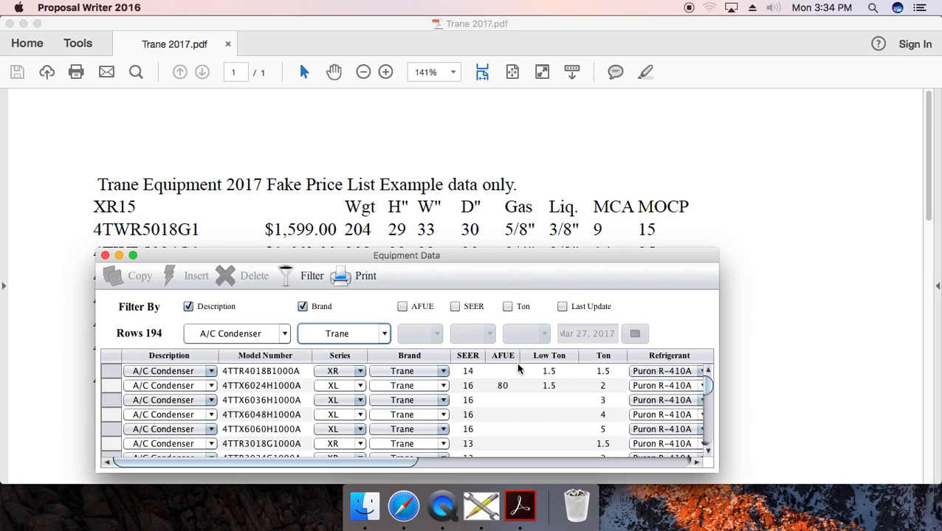
pyautogui.click(455, 306)
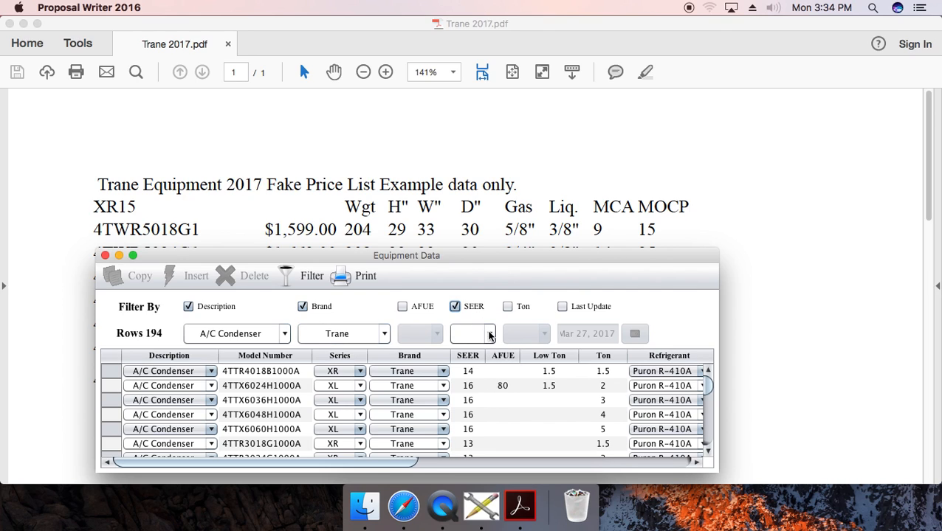
pyautogui.click(482, 333)
pyautogui.click(473, 358)
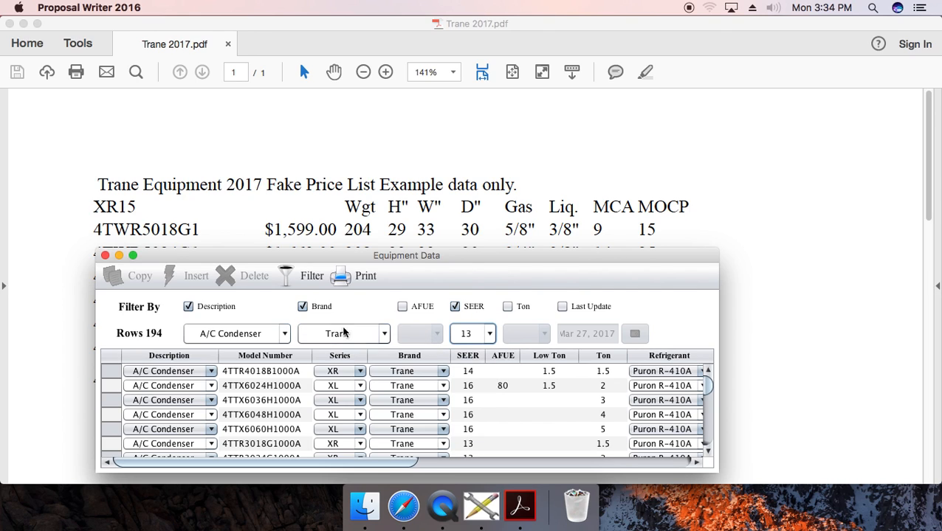
pyautogui.click(287, 276)
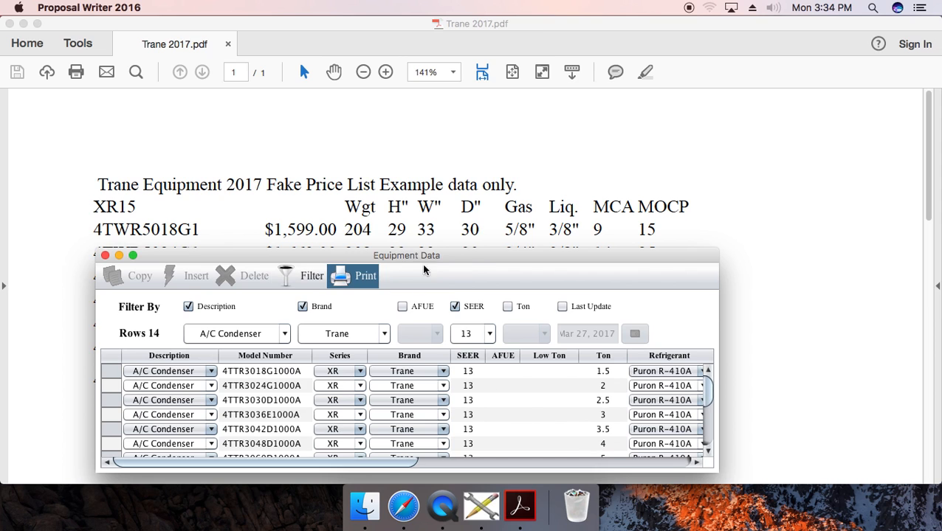
# Step: Rearrange the equipment columns so Last Update and Cost come before Refrigerant and AFUE comes right after it
pyautogui.moveTo(494, 263); pyautogui.dragTo(632, 157)
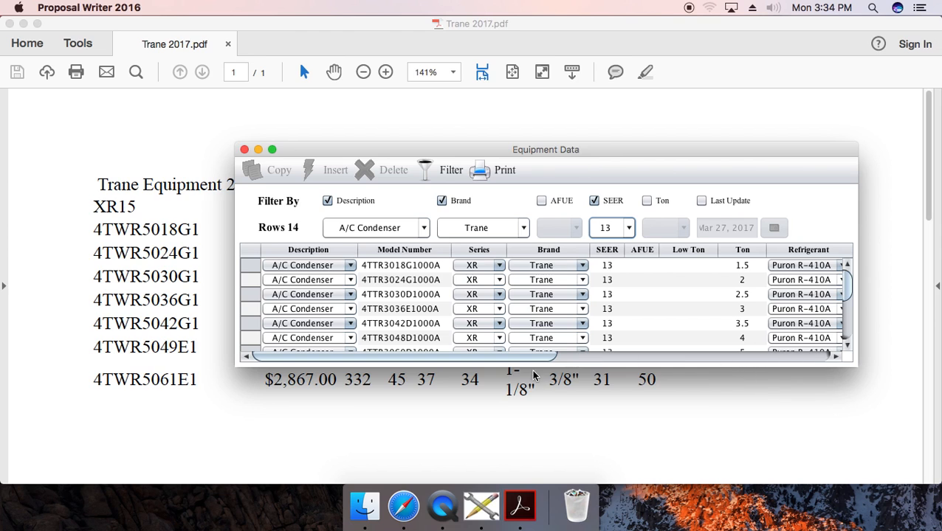
pyautogui.moveTo(529, 356); pyautogui.dragTo(813, 352)
pyautogui.moveTo(818, 254); pyautogui.dragTo(302, 288)
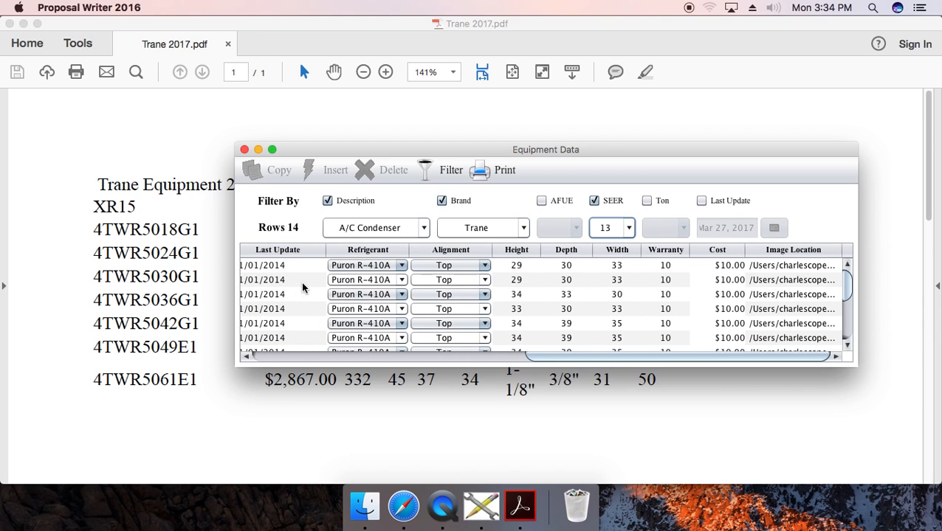
pyautogui.moveTo(698, 254); pyautogui.dragTo(351, 307)
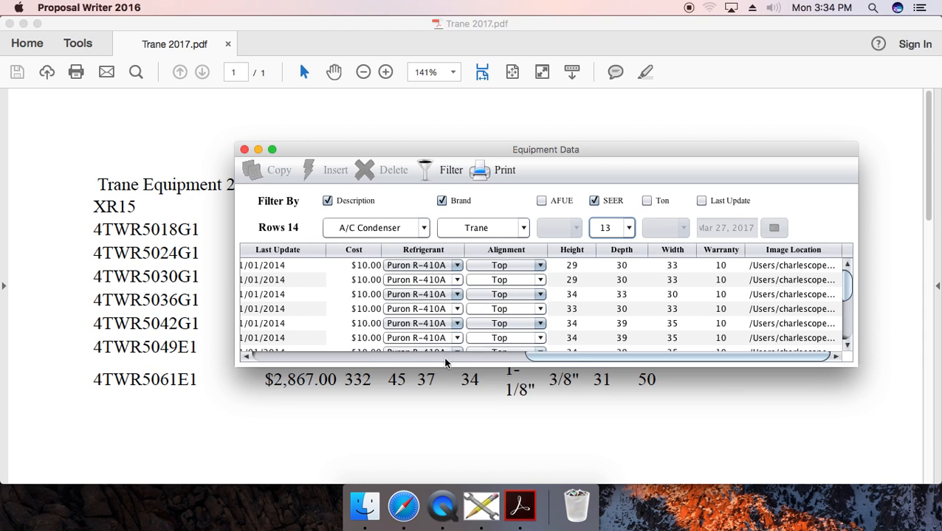
pyautogui.moveTo(603, 360); pyautogui.dragTo(488, 369)
pyautogui.moveTo(329, 251); pyautogui.dragTo(646, 282)
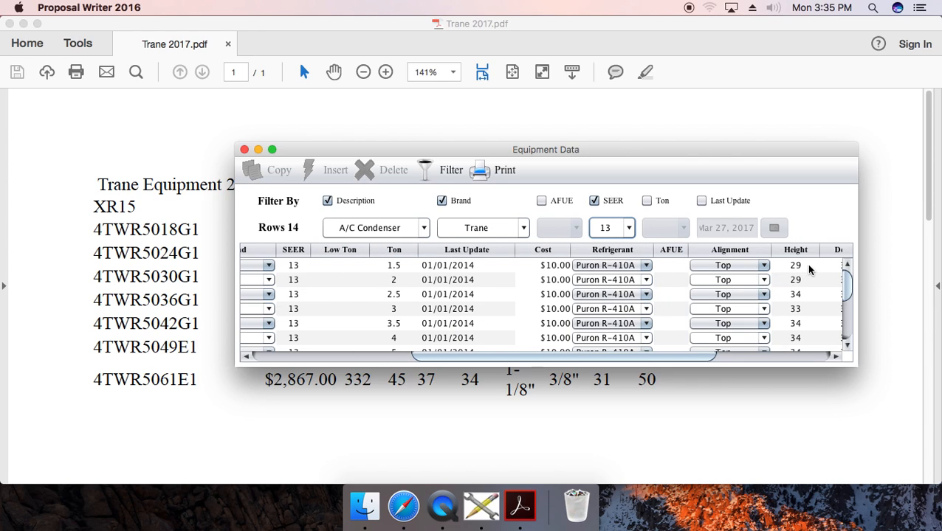
# Step: Move the Height column ahead of Last Update, and the Depth and Width columns ahead of Cost
pyautogui.moveTo(599, 357); pyautogui.dragTo(704, 357)
pyautogui.moveTo(582, 248); pyautogui.dragTo(265, 273)
pyautogui.moveTo(688, 254); pyautogui.dragTo(358, 279)
pyautogui.moveTo(688, 249); pyautogui.dragTo(370, 279)
pyautogui.moveTo(596, 358); pyautogui.dragTo(329, 371)
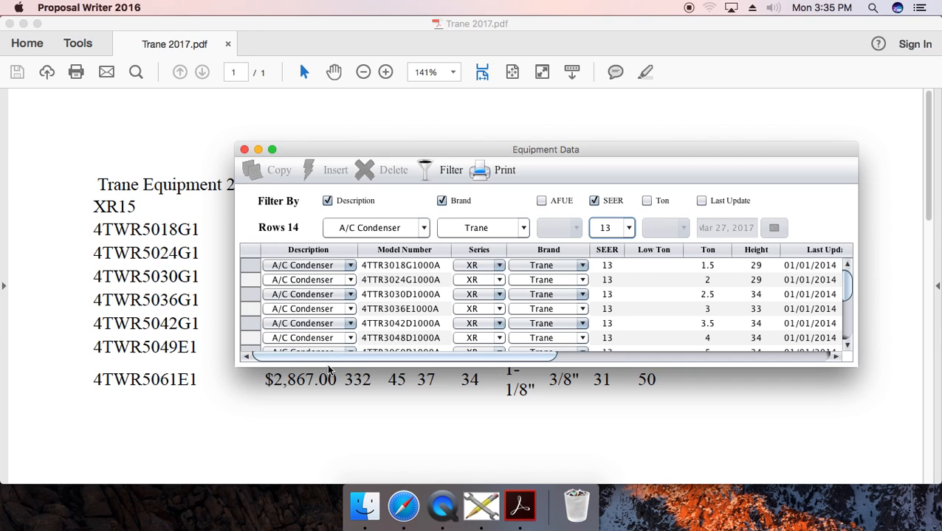
# Step: Move the Low Ton and Brand columns behind Last Update and place the Cost column directly after SEER
pyautogui.moveTo(634, 252); pyautogui.dragTo(822, 275)
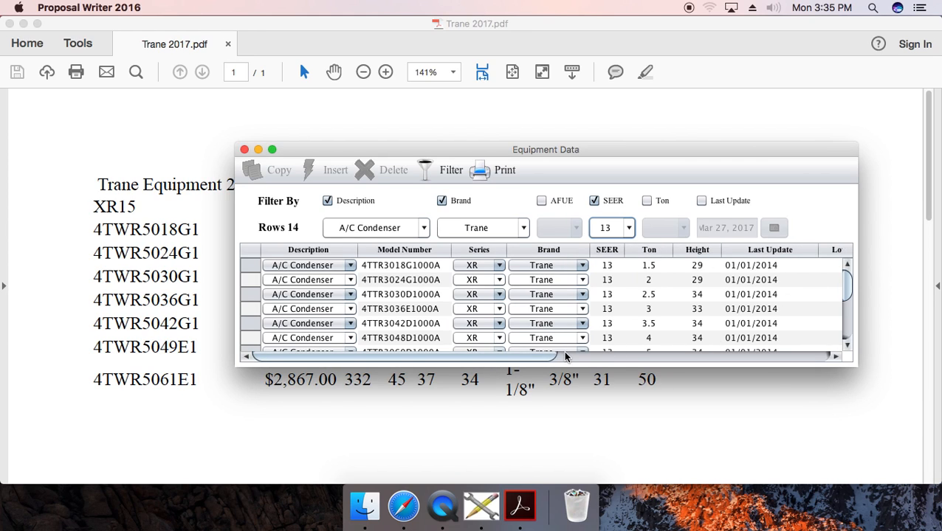
pyautogui.moveTo(526, 251); pyautogui.dragTo(799, 270)
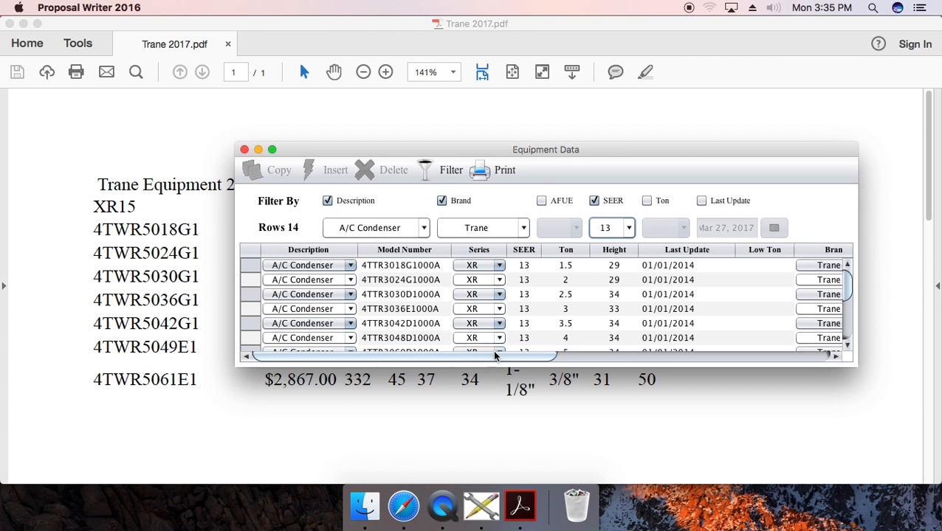
pyautogui.moveTo(494, 355); pyautogui.dragTo(616, 356)
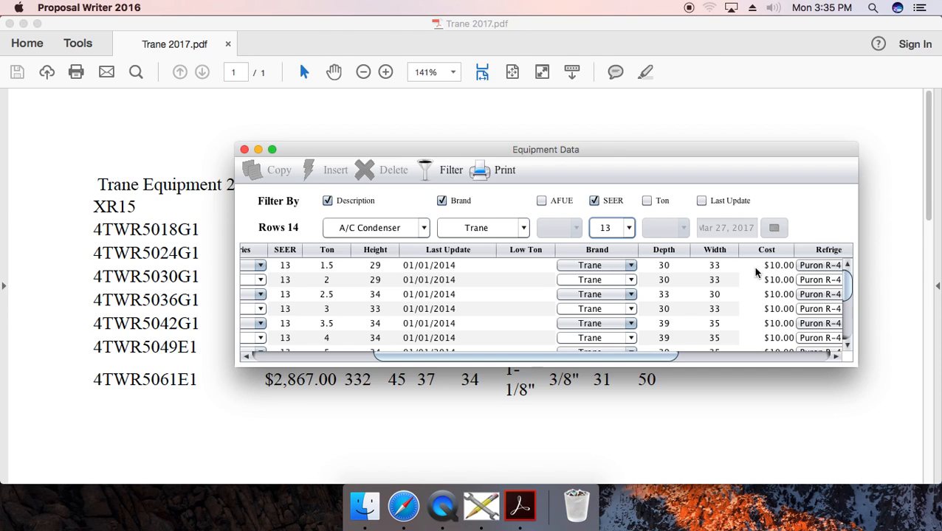
pyautogui.moveTo(760, 251); pyautogui.dragTo(305, 280)
pyautogui.hscroll(-10, 450, 331)
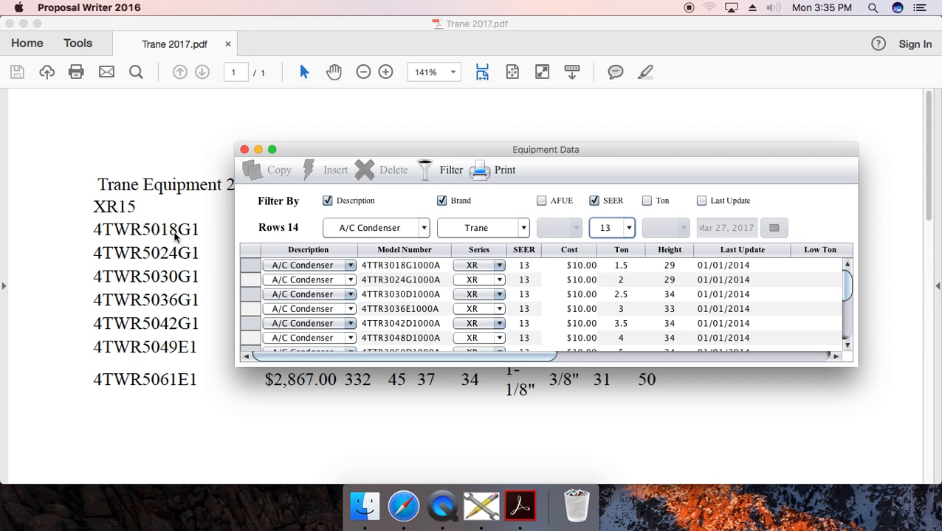
# Step: Copy the first XR15 model number, 4TWR5018G1, from the Trane 2017 price list
pyautogui.click(95, 232)
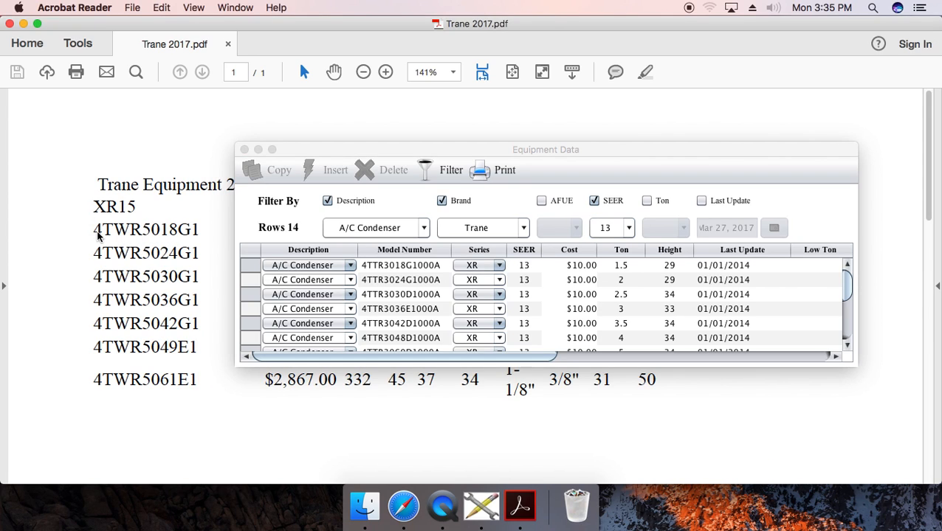
pyautogui.hotkey('shift', 'Right')
pyautogui.hotkey('shift', 'Right')
pyautogui.hotkey('shift', 'Right')
pyautogui.hotkey('shift', 'Right')
pyautogui.hotkey('shift', 'Right')
pyautogui.hotkey('shift', 'Right')
pyautogui.hotkey('shift', 'Right')
pyautogui.hotkey('shift', 'Right')
pyautogui.hotkey('shift', 'Right')
pyautogui.hotkey('shift', 'Right')
pyautogui.press('super+c')
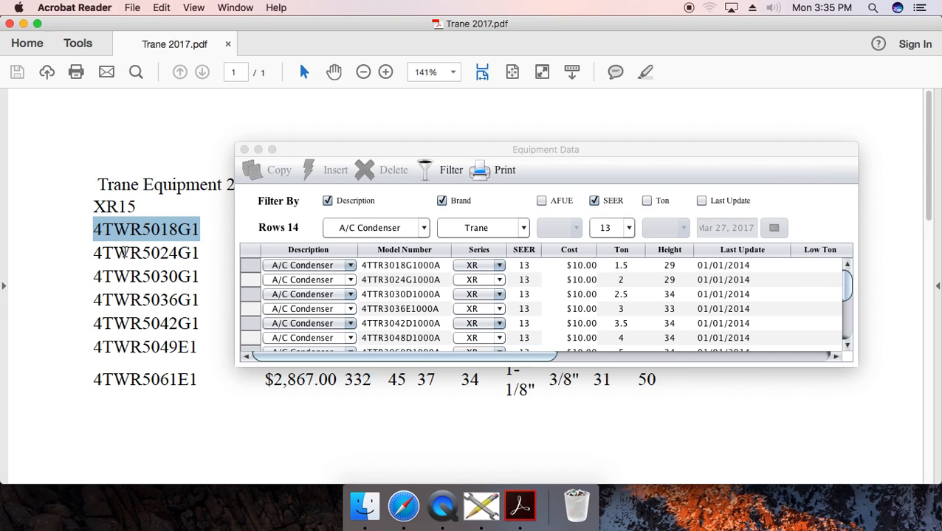
# Step: Replace the first equipment record's model number with the copied one extended to 4TWR5018G1000A
pyautogui.click(443, 268)
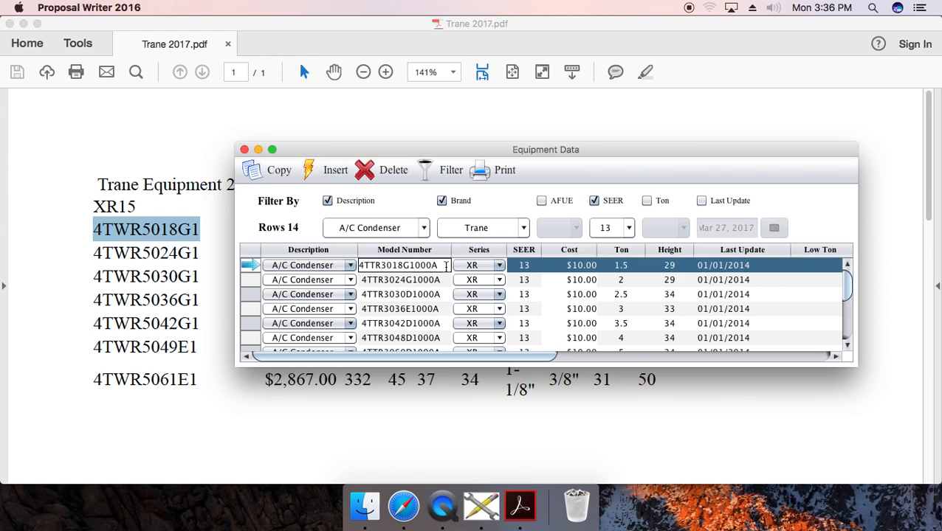
pyautogui.moveTo(446, 267); pyautogui.dragTo(341, 271)
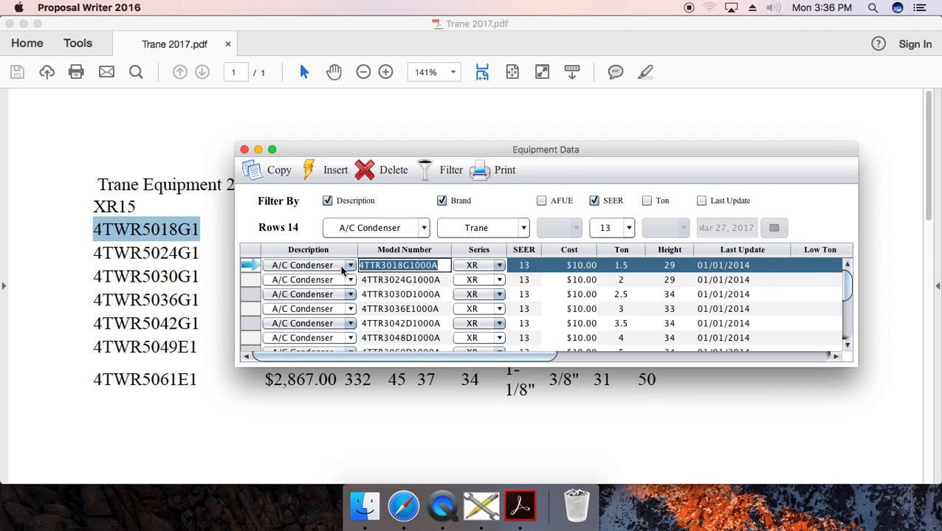
pyautogui.press('BackSpace')
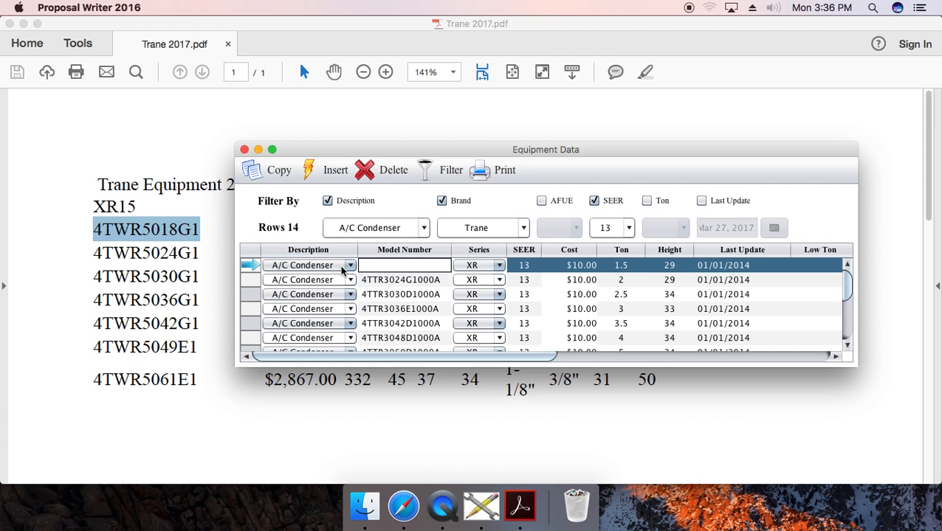
pyautogui.press('super+v')
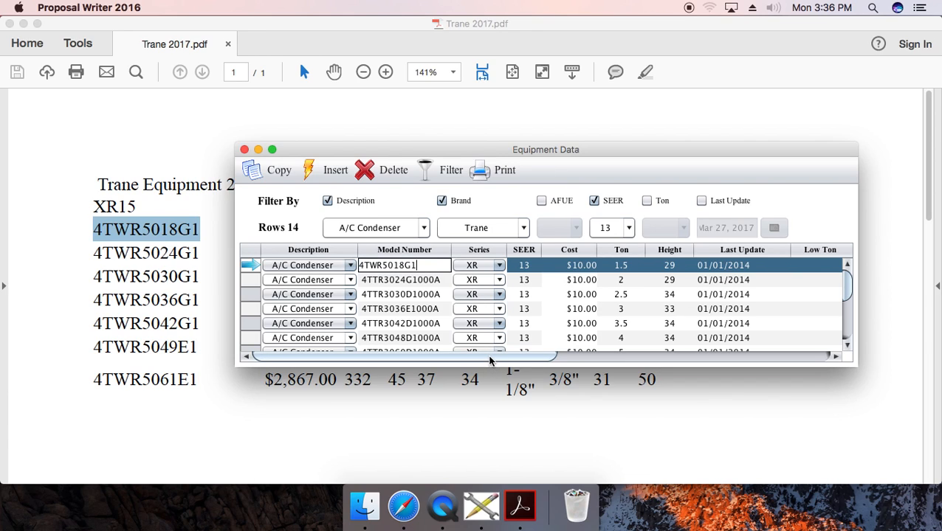
pyautogui.write('000a')
pyautogui.press('Tab')
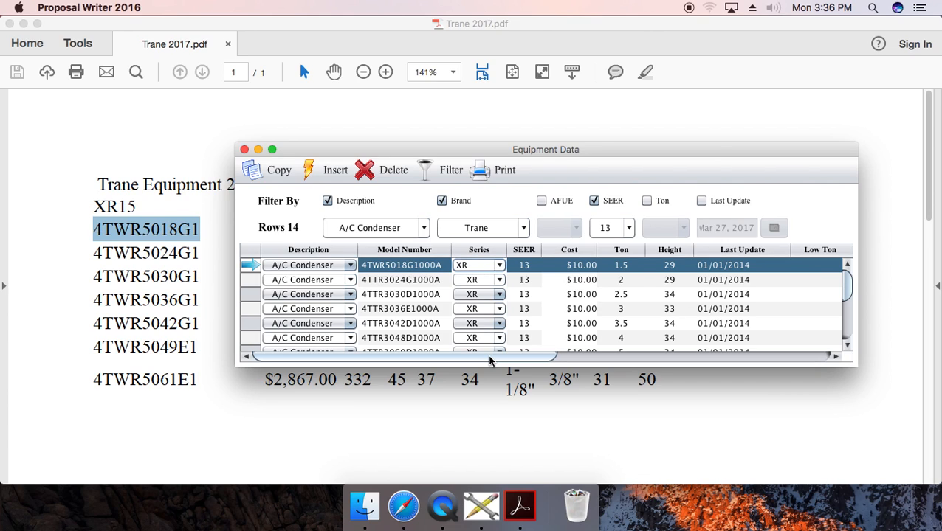
# Step: Set the 4TWR5018G1000A record's SEER to 15 and its cost to 1599, matching the price list
pyautogui.press('Tab')
pyautogui.press('BackSpace')
pyautogui.write('5')
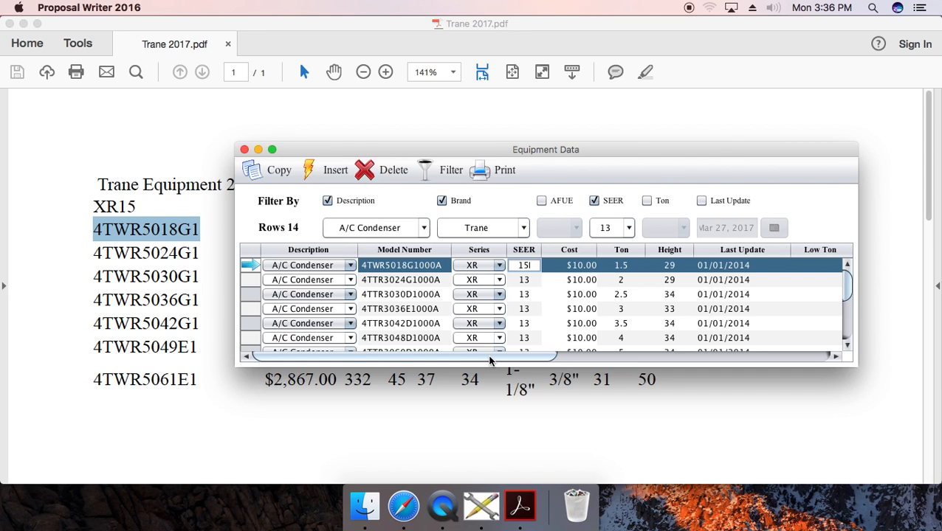
pyautogui.press('Tab')
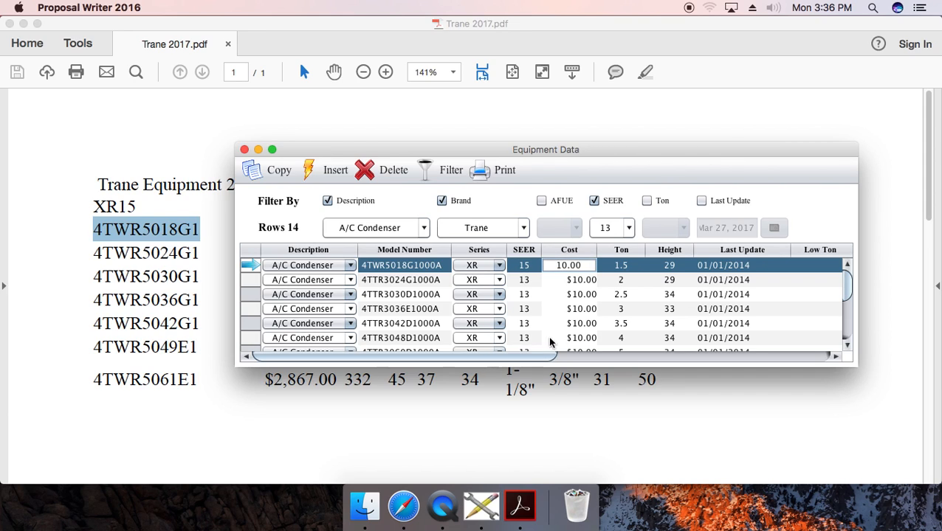
pyautogui.moveTo(607, 150); pyautogui.dragTo(557, 255)
pyautogui.moveTo(532, 367); pyautogui.dragTo(462, 369)
pyautogui.write('1599')
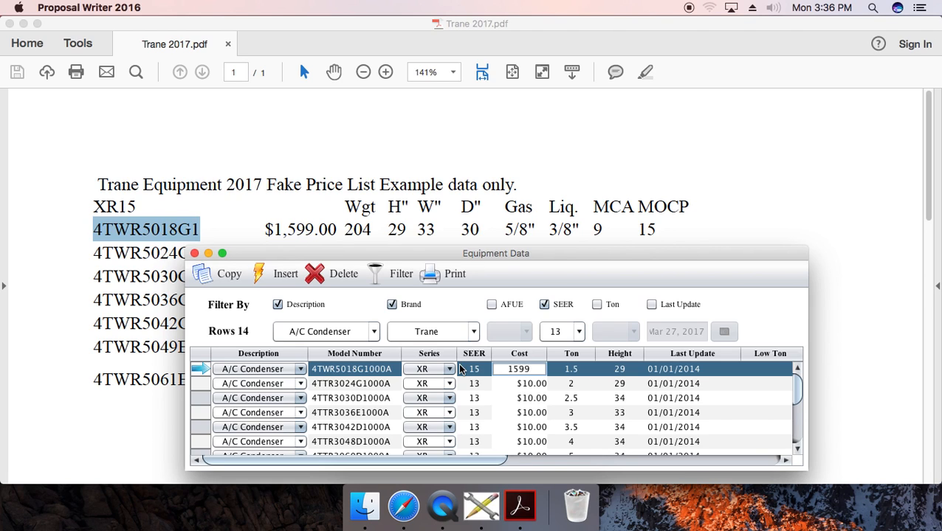
# Step: Place the Width and Depth columns directly after Height and set the 4TWR5018G1000A record's last update to today, 03/27/2017
pyautogui.moveTo(498, 460); pyautogui.dragTo(631, 460)
pyautogui.moveTo(656, 358); pyautogui.dragTo(418, 380)
pyautogui.moveTo(704, 357); pyautogui.dragTo(416, 392)
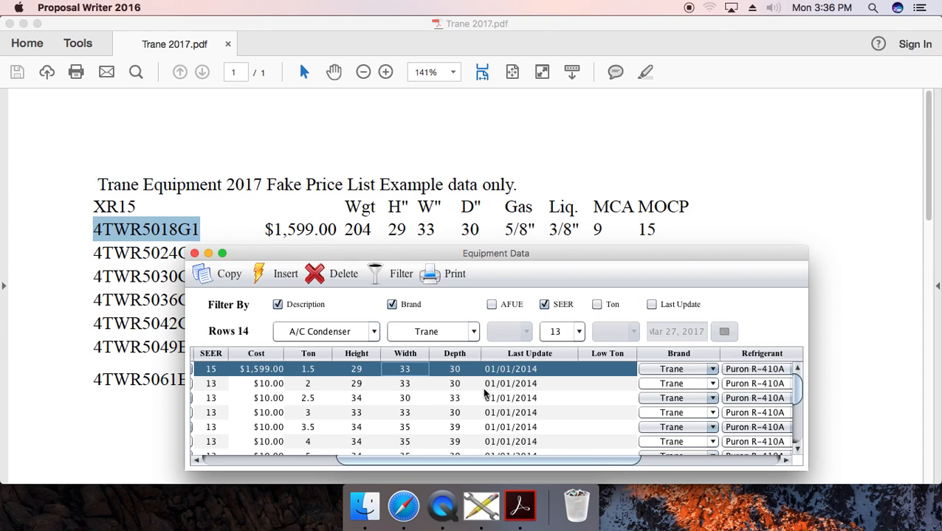
pyautogui.doubleClick(558, 373)
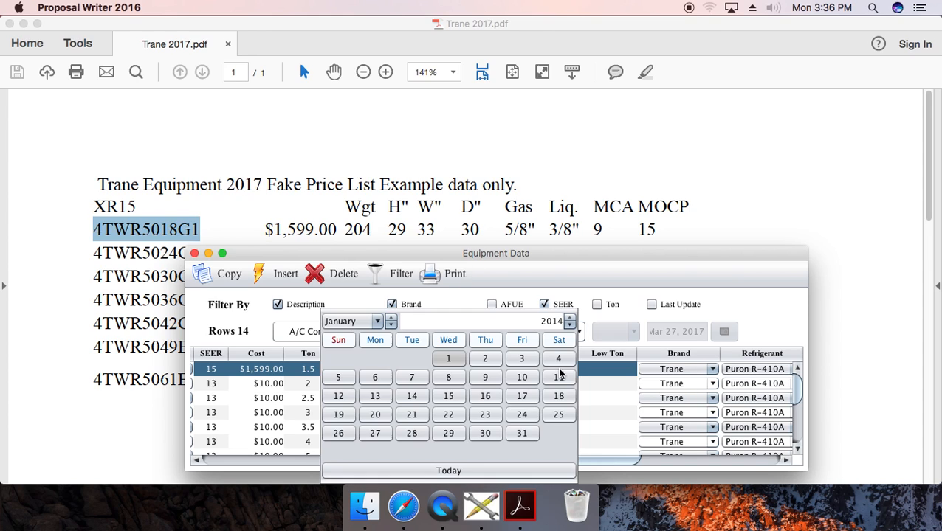
pyautogui.click(469, 470)
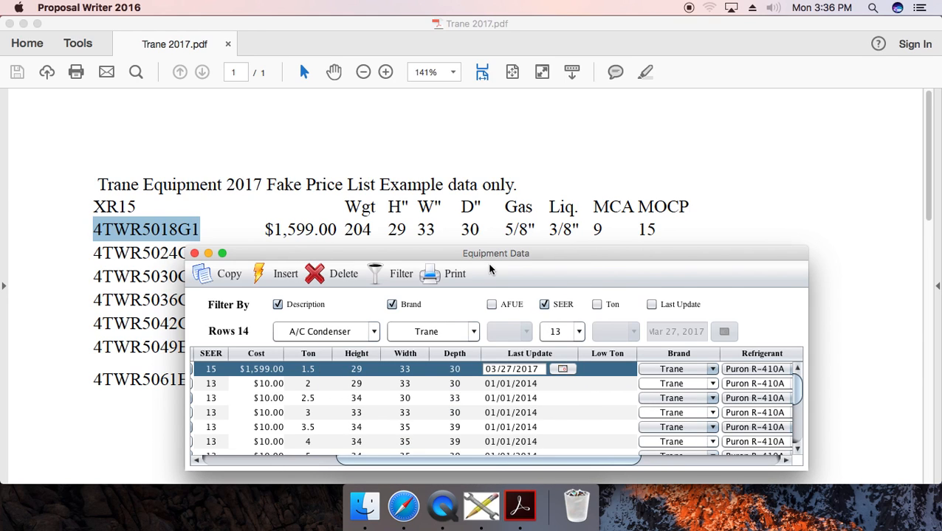
# Step: Move the Equipment Data window clear of the price list's second XR15 row and copy its model number, 4TWR5024G1
pyautogui.moveTo(548, 263); pyautogui.dragTo(539, 275)
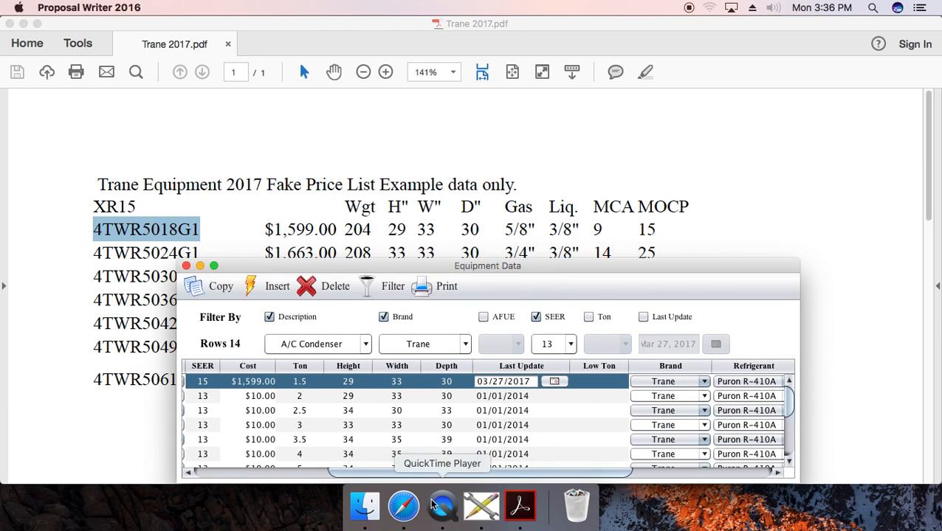
pyautogui.moveTo(460, 473); pyautogui.dragTo(289, 492)
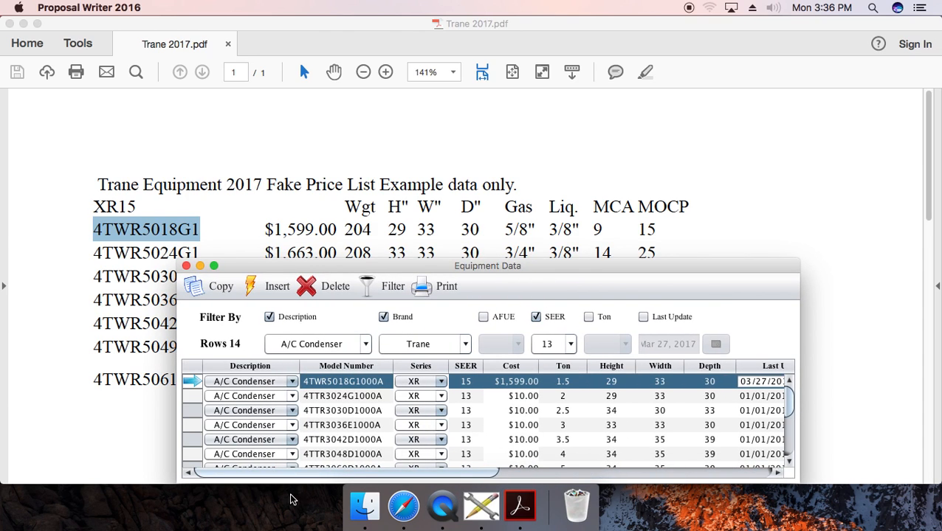
pyautogui.click(103, 253)
pyautogui.moveTo(104, 253); pyautogui.dragTo(197, 253)
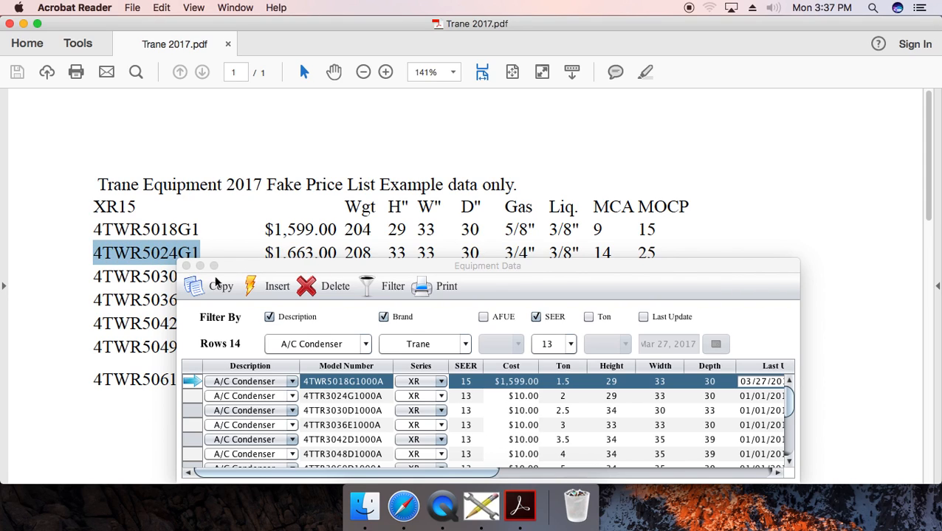
pyautogui.press('super+c')
# Step: Replace the second equipment record's model number, 4TTR3024G1000A, with the copied one extended to 4TWR5024G1000A
pyautogui.doubleClick(384, 398)
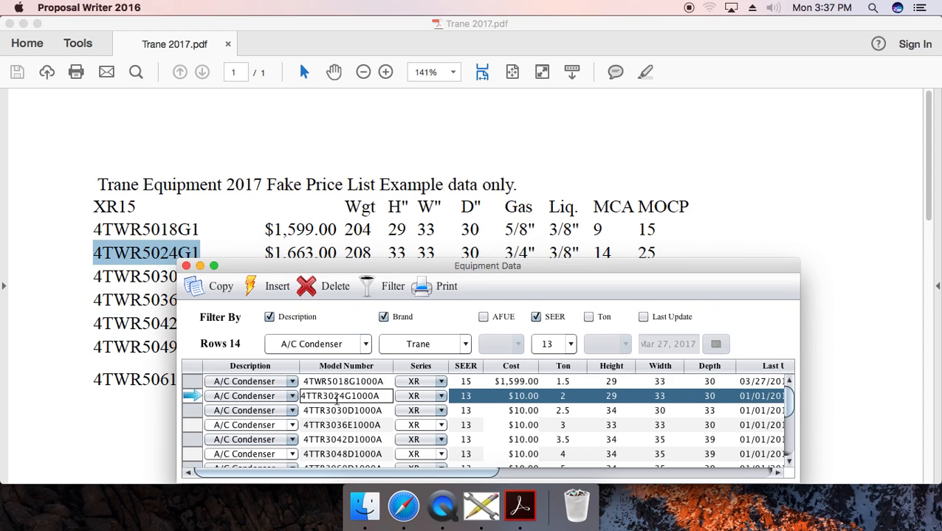
pyautogui.moveTo(380, 396); pyautogui.dragTo(249, 396)
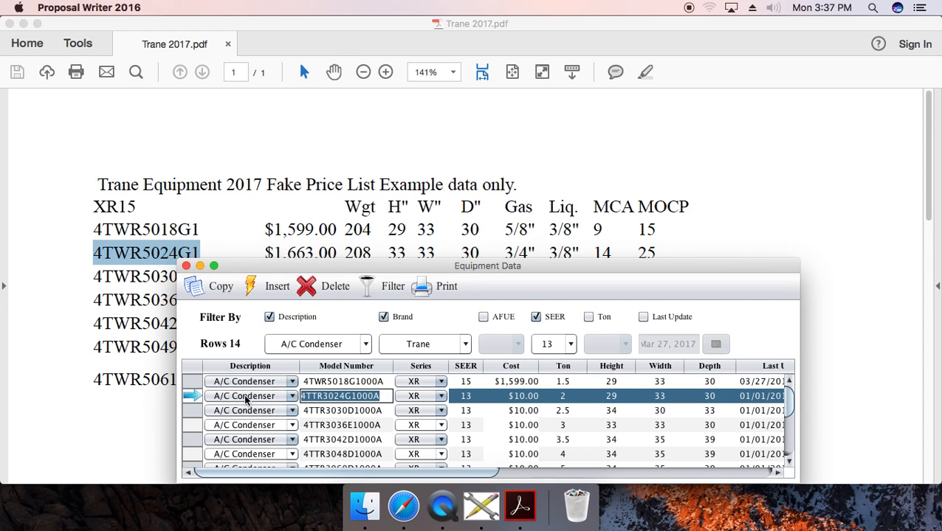
pyautogui.press('super+v')
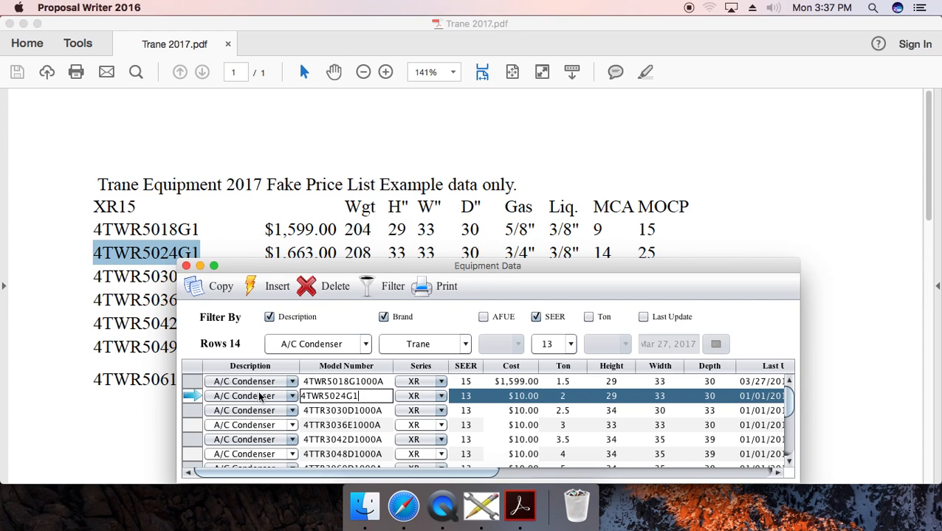
pyautogui.write('000')
pyautogui.press('Tab')
pyautogui.press('Tab')
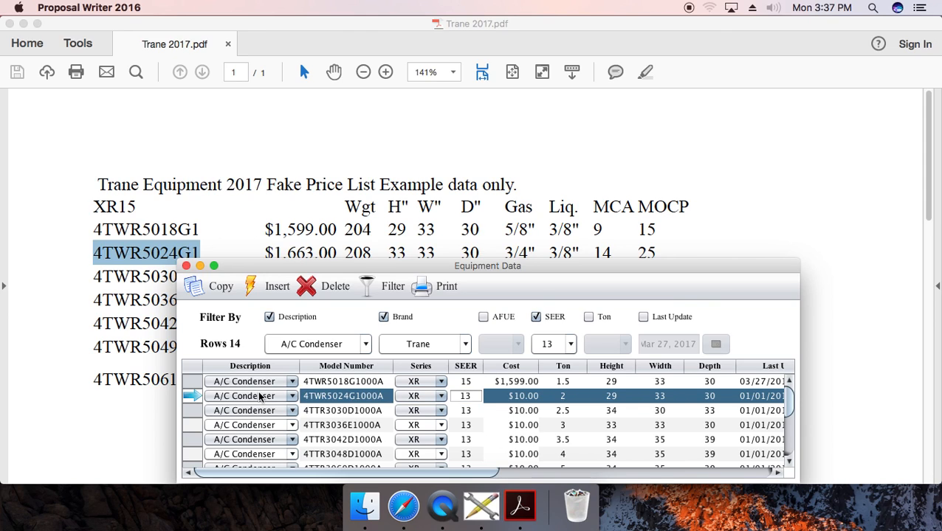
# Step: Set the 4TWR5024G1000A record's SEER to 15 and its cost to 1663, matching the price list
pyautogui.press('BackSpace')
pyautogui.press('BackSpace')
pyautogui.write('15')
pyautogui.press('Tab')
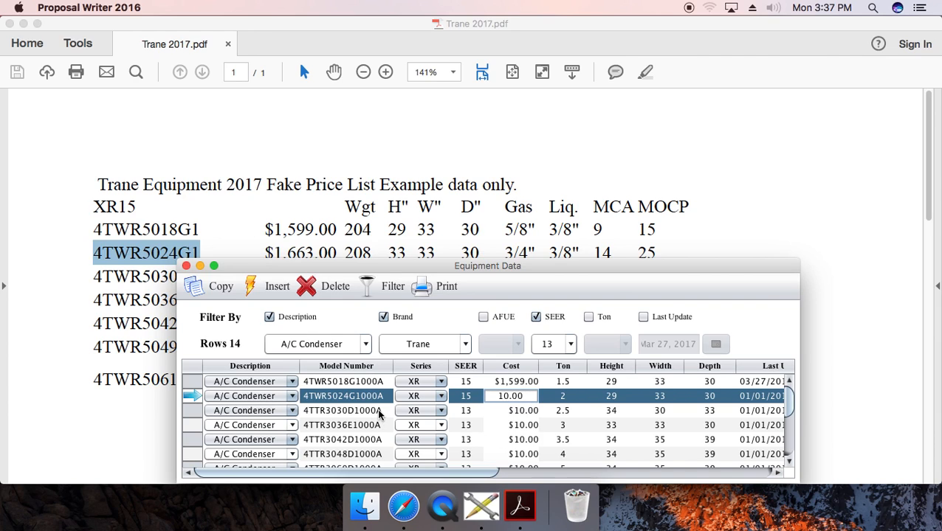
pyautogui.moveTo(520, 397); pyautogui.dragTo(476, 398)
pyautogui.write('1663')
pyautogui.press('Tab')
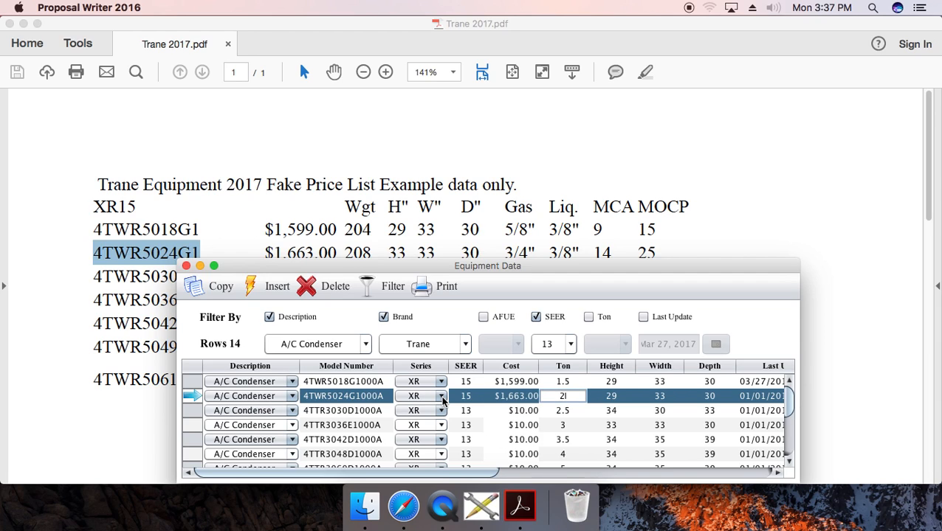
# Step: Set the 4TWR5024G1000A record's height to 33, keeping its tonnage and width as they are
pyautogui.press('Tab')
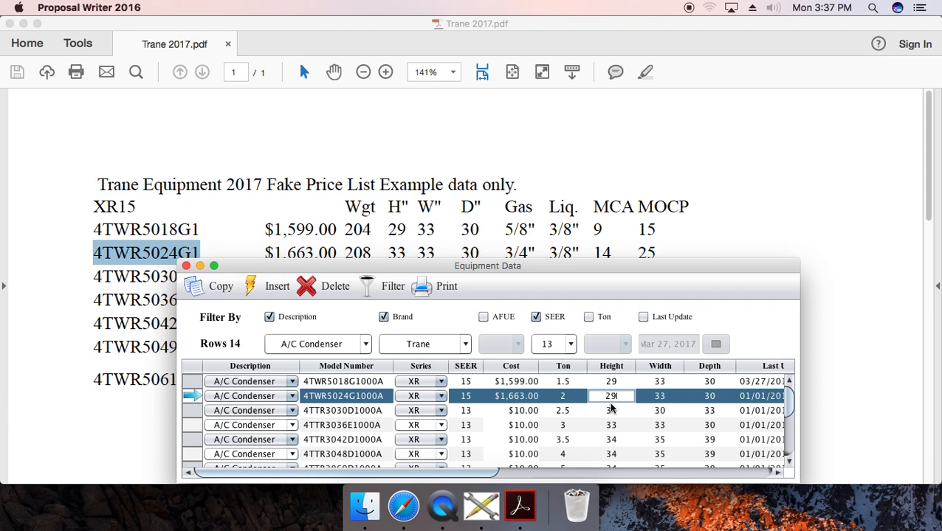
pyautogui.press('BackSpace')
pyautogui.write('33')
pyautogui.press('Tab')
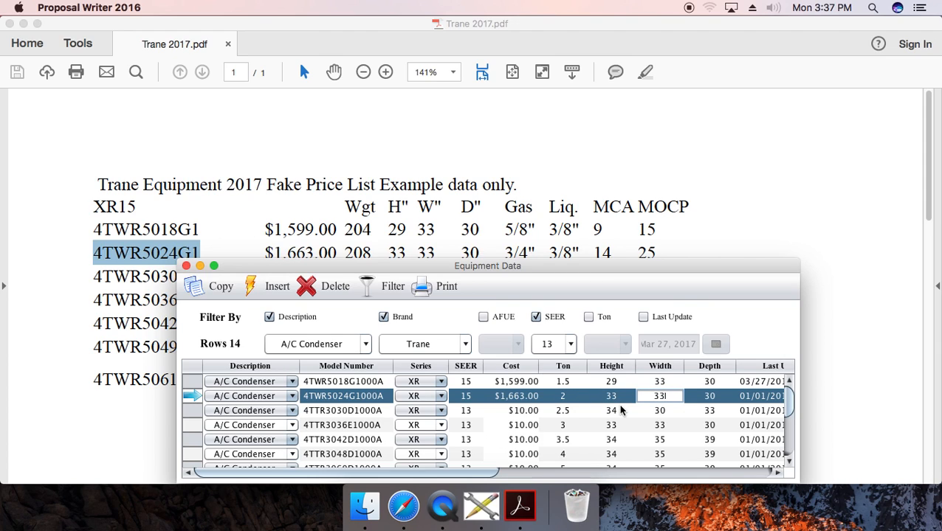
pyautogui.press('Tab')
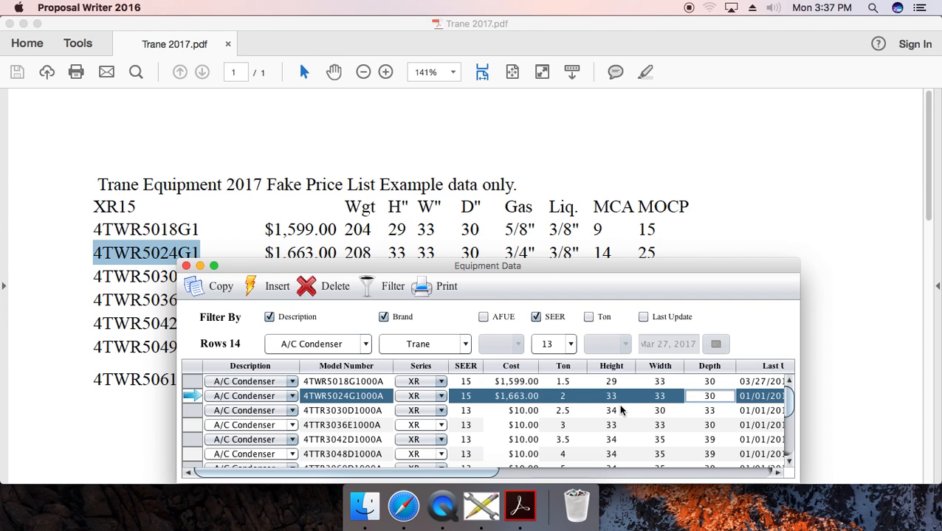
# Step: Widen the Equipment Data window and set the 4TWR5024G1000A record's last update to today, 03/27/2017
pyautogui.moveTo(434, 472); pyautogui.dragTo(455, 472)
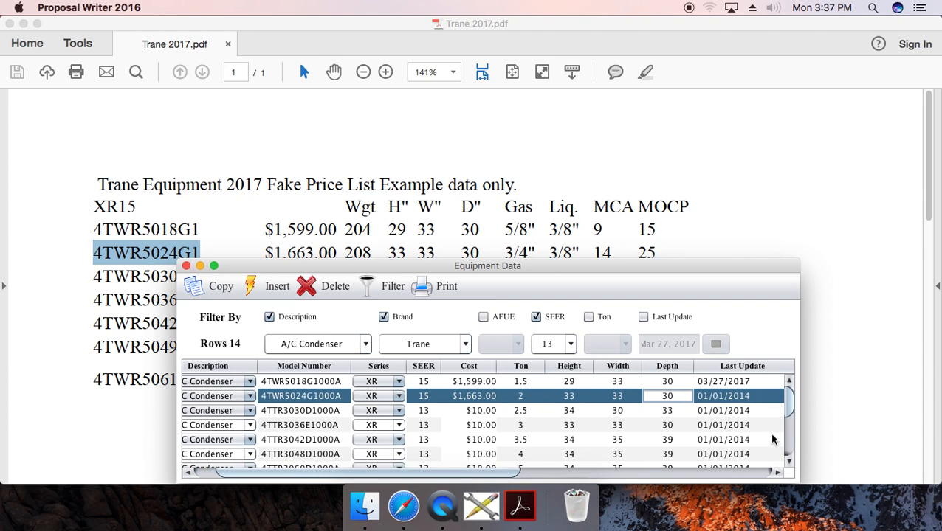
pyautogui.moveTo(800, 437); pyautogui.dragTo(842, 431)
pyautogui.press('Tab')
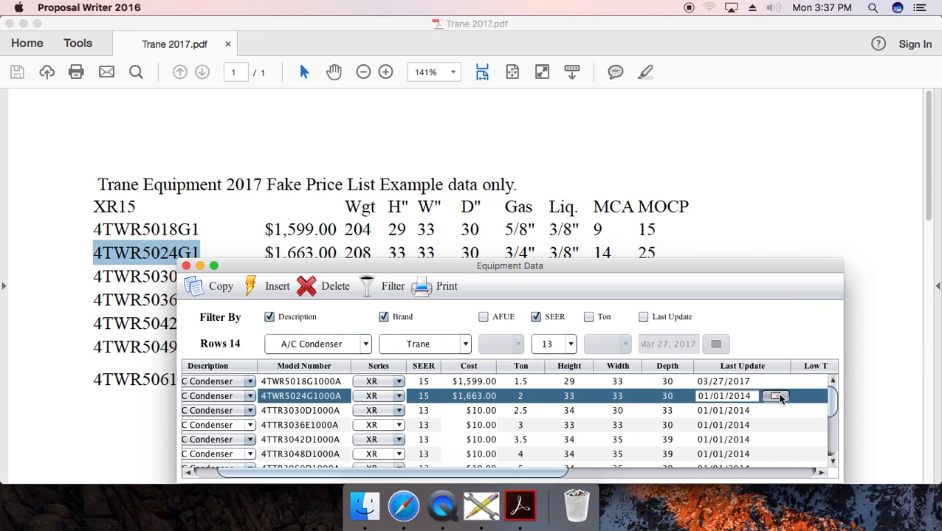
pyautogui.click(780, 396)
pyautogui.click(691, 467)
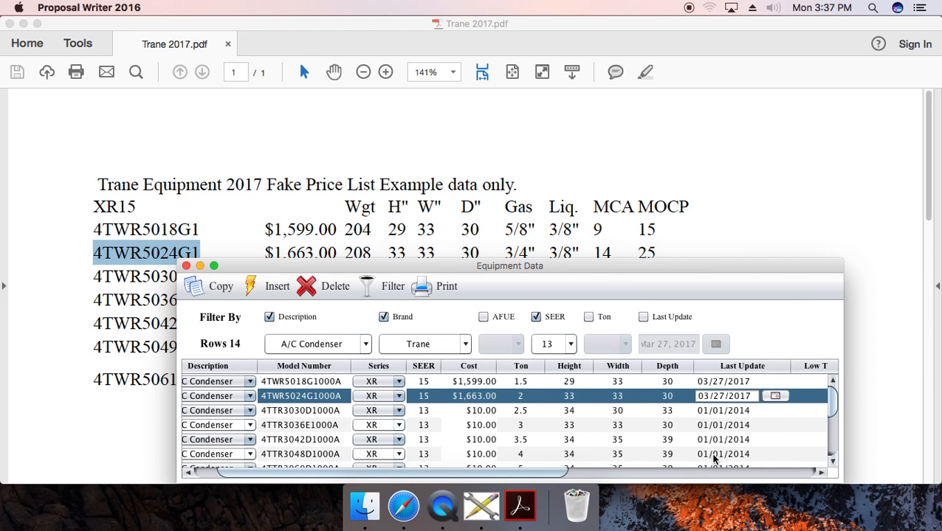
pyautogui.press('Tab')
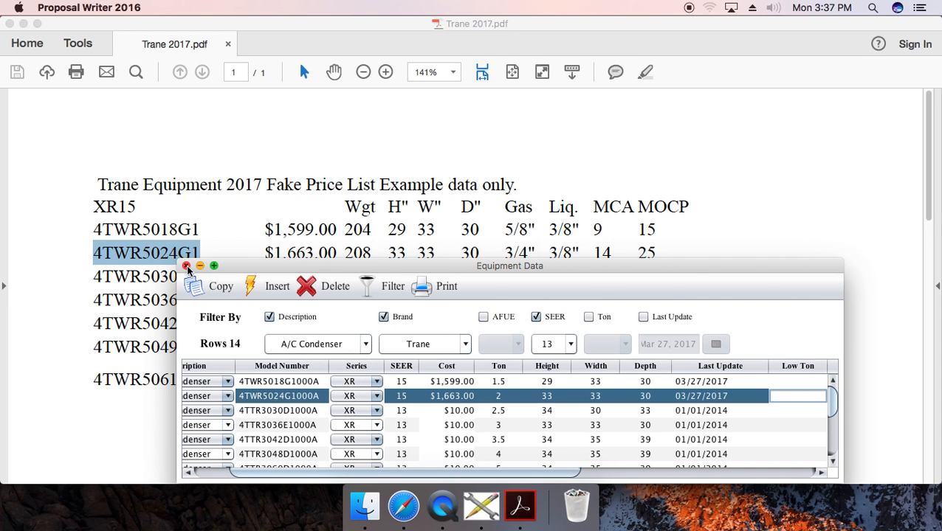
# Step: Close and reopen the equipment data, and filter it to A/C Condenser records with SEER 15
pyautogui.click(186, 266)
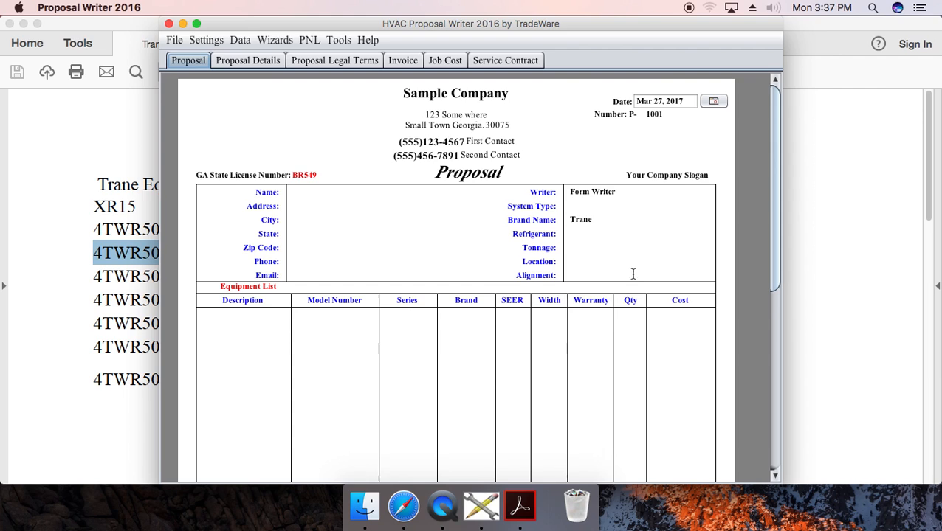
pyautogui.click(238, 39)
pyautogui.click(281, 88)
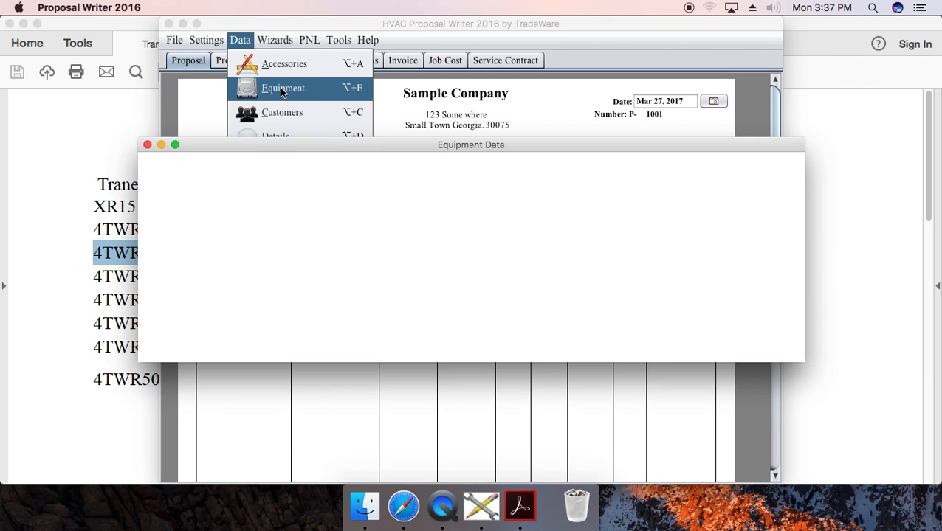
pyautogui.click(230, 195)
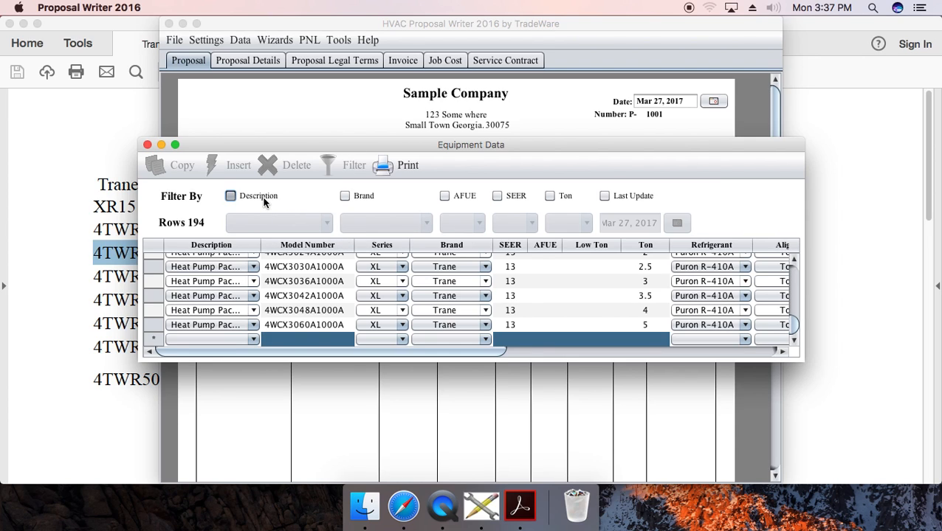
pyautogui.click(329, 225)
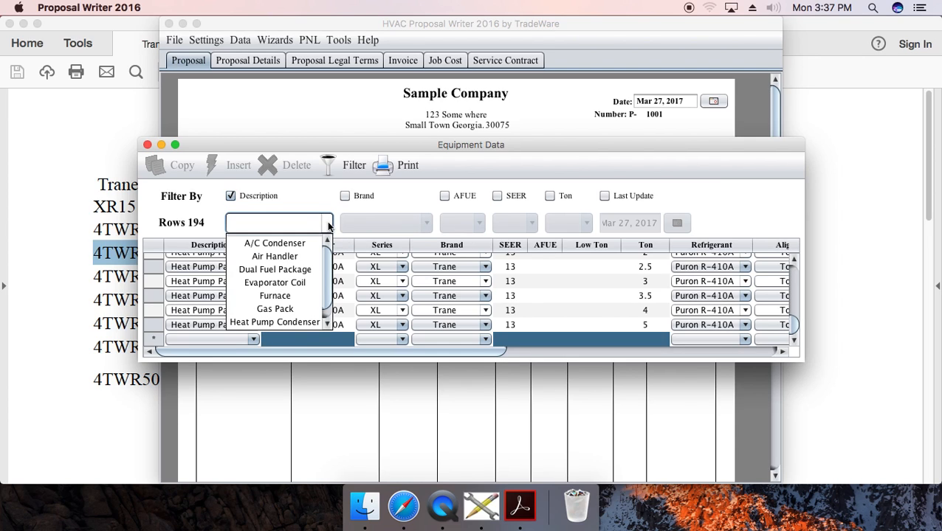
pyautogui.click(299, 244)
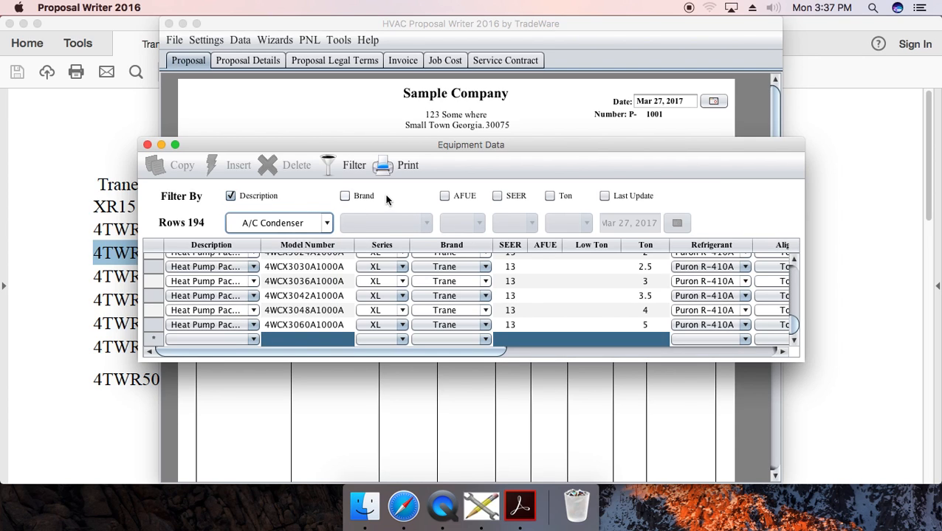
pyautogui.click(513, 198)
pyautogui.click(533, 223)
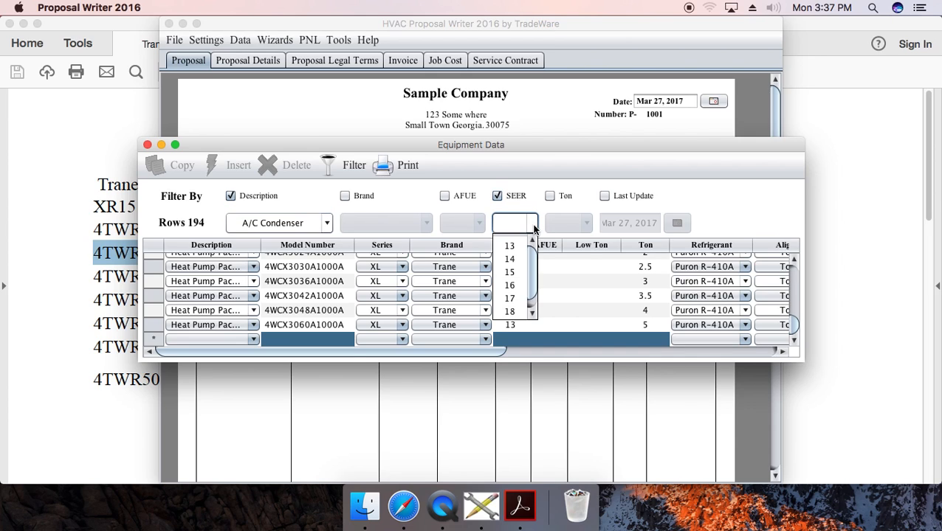
pyautogui.click(511, 272)
pyautogui.click(330, 165)
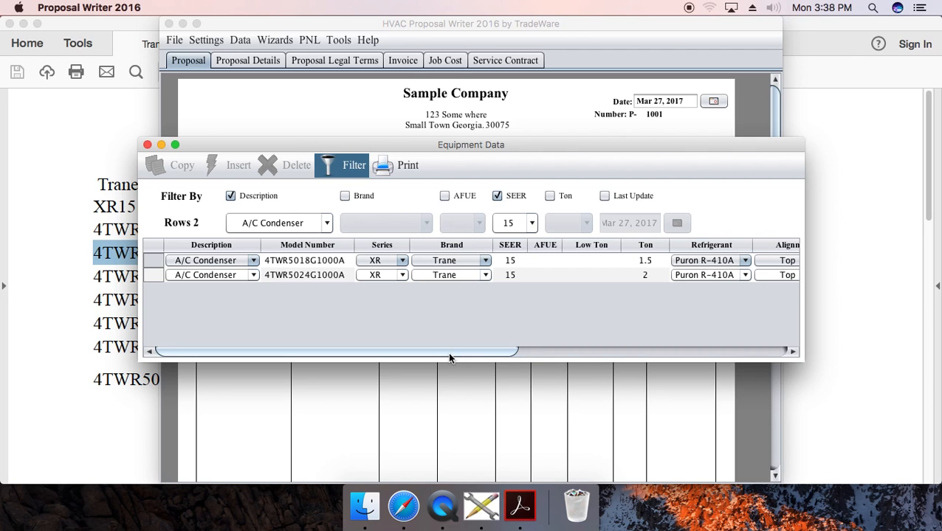
# Step: Insert the 4TWR5018G1000A condenser into the proposal's equipment list and close the equipment data
pyautogui.moveTo(478, 358); pyautogui.dragTo(456, 379)
pyautogui.click(153, 261)
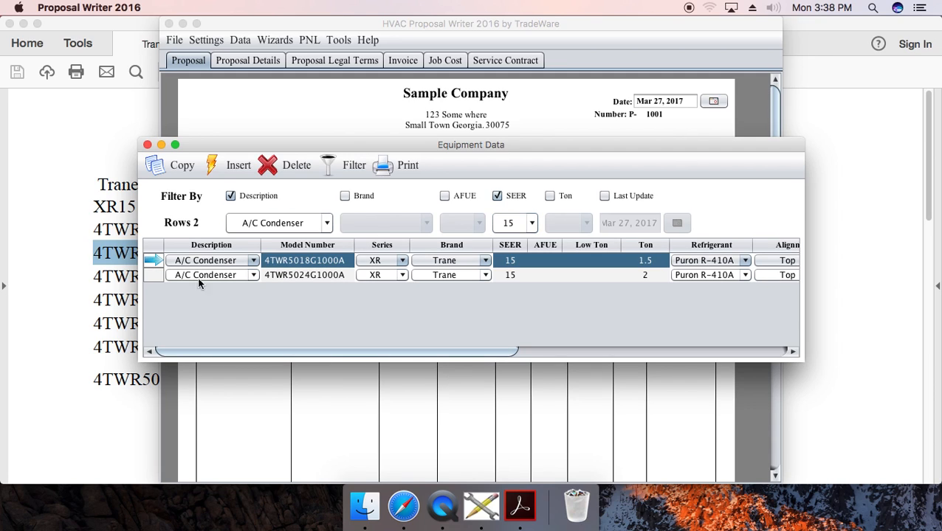
pyautogui.click(214, 167)
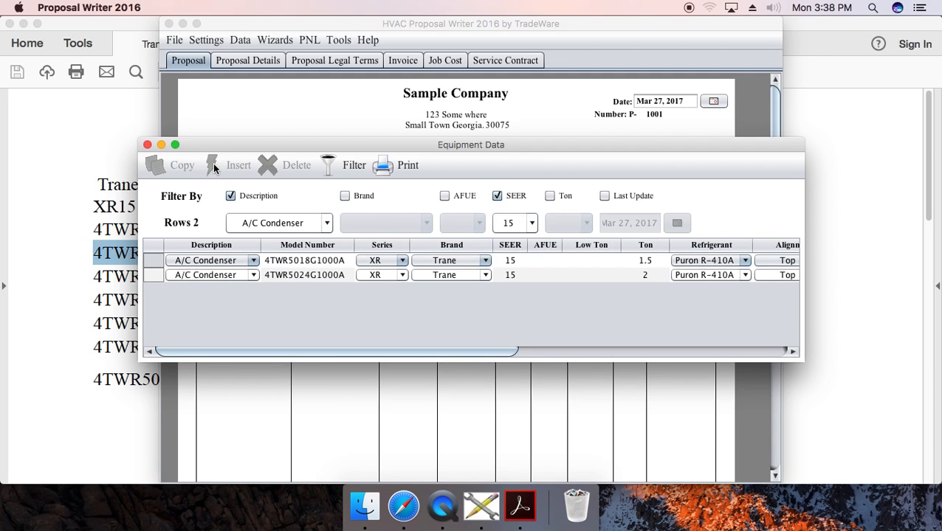
pyautogui.click(147, 145)
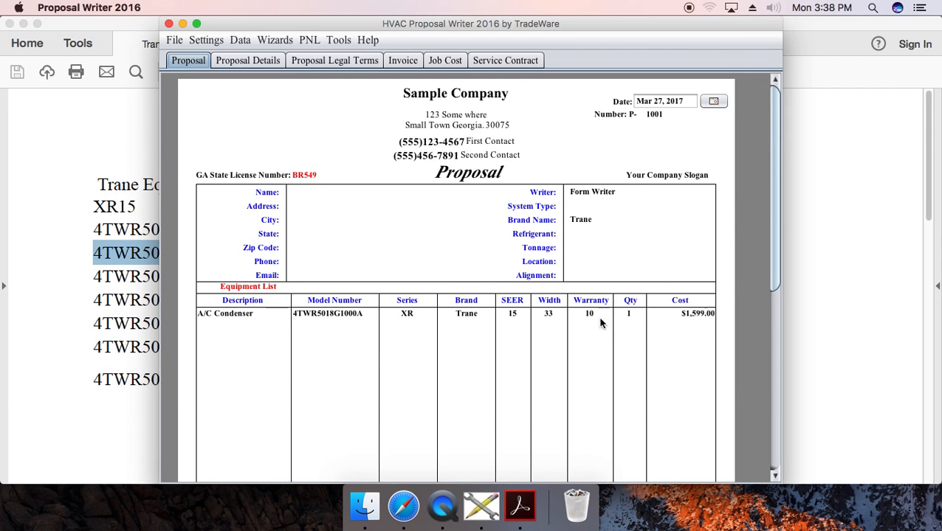